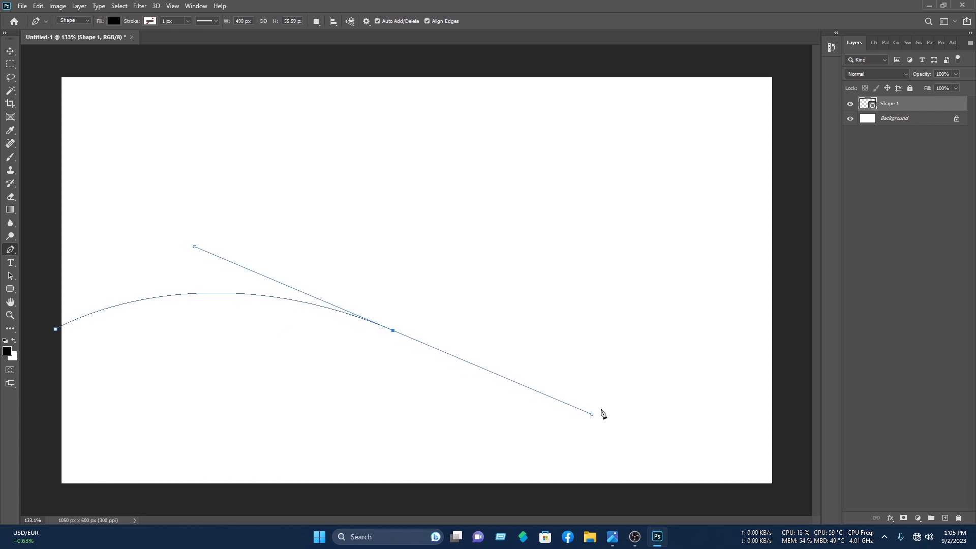
- Finish the black wave with the Pen tool, curving it past the canvas's right edge and closing it around the lower canvas area
left_click_drag(787, 269, 854, 192)
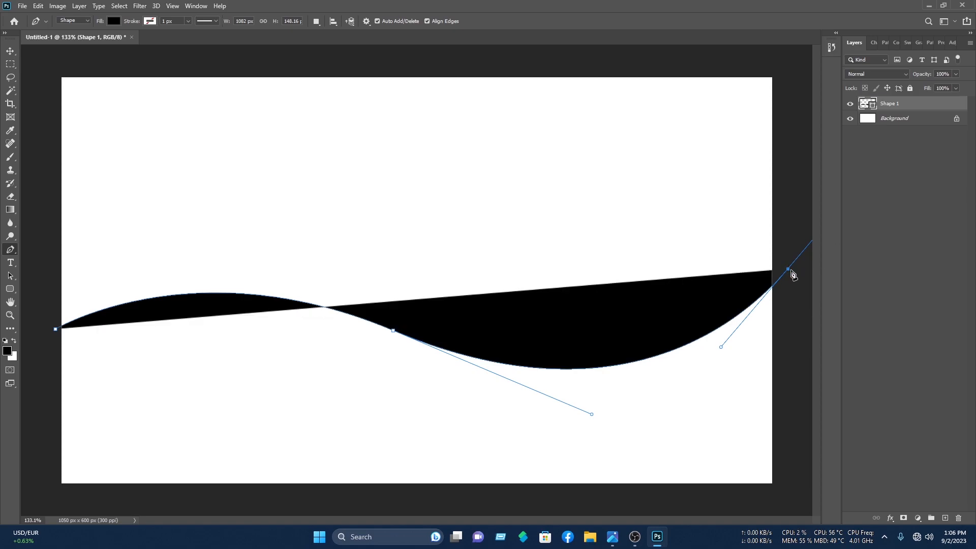
left_click(788, 269, "alt")
left_click(800, 509)
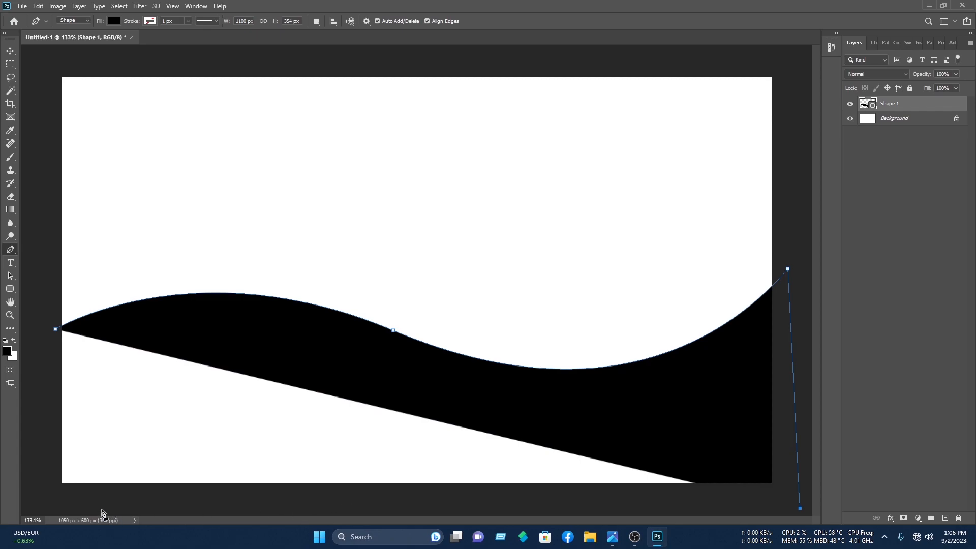
left_click(43, 509)
left_click(34, 342)
left_click(56, 330)
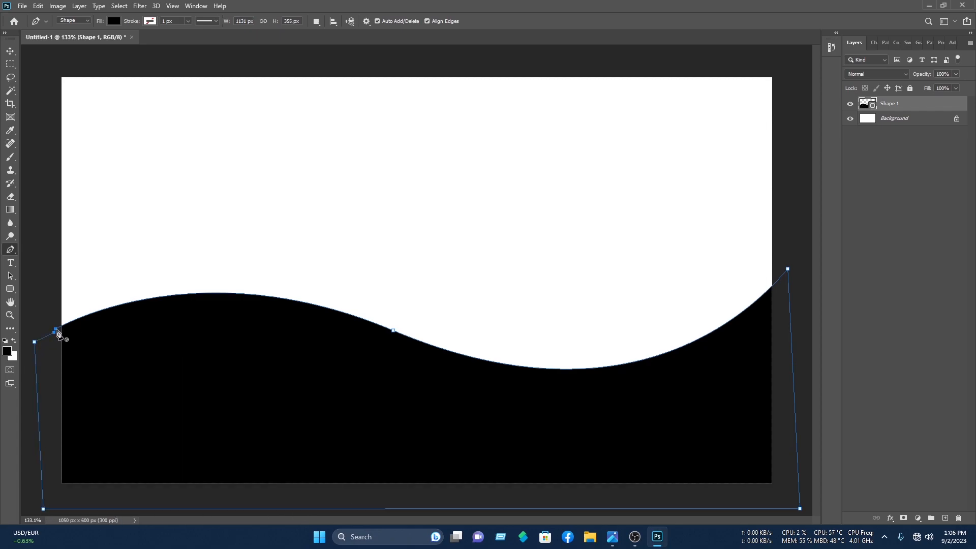
left_click(10, 51)
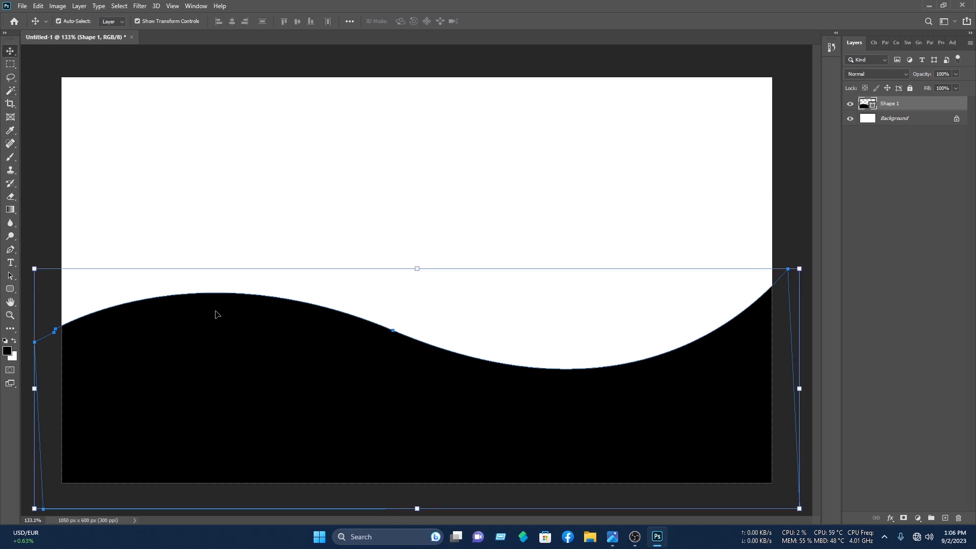
left_click(35, 57)
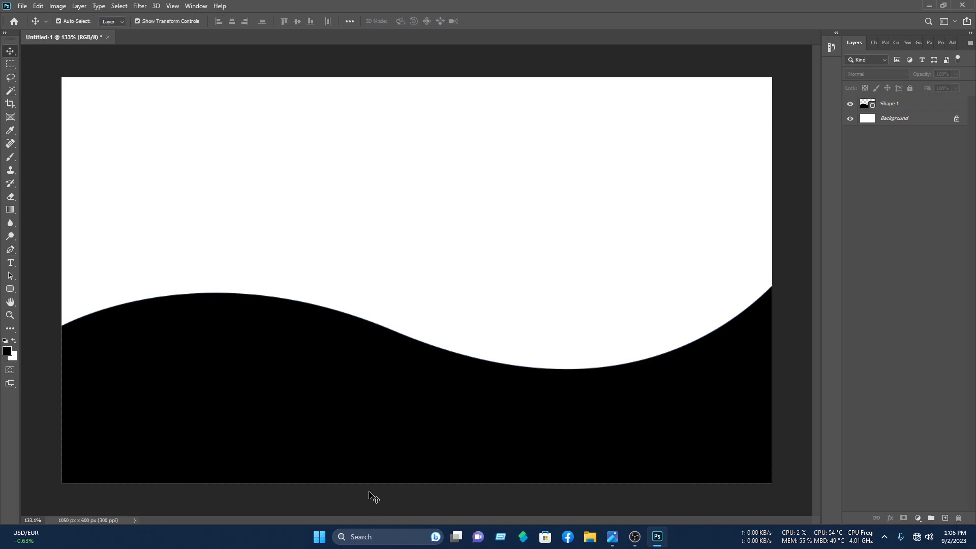
- Duplicate the wave shape above the original and flip the copy vertically
left_click(378, 456)
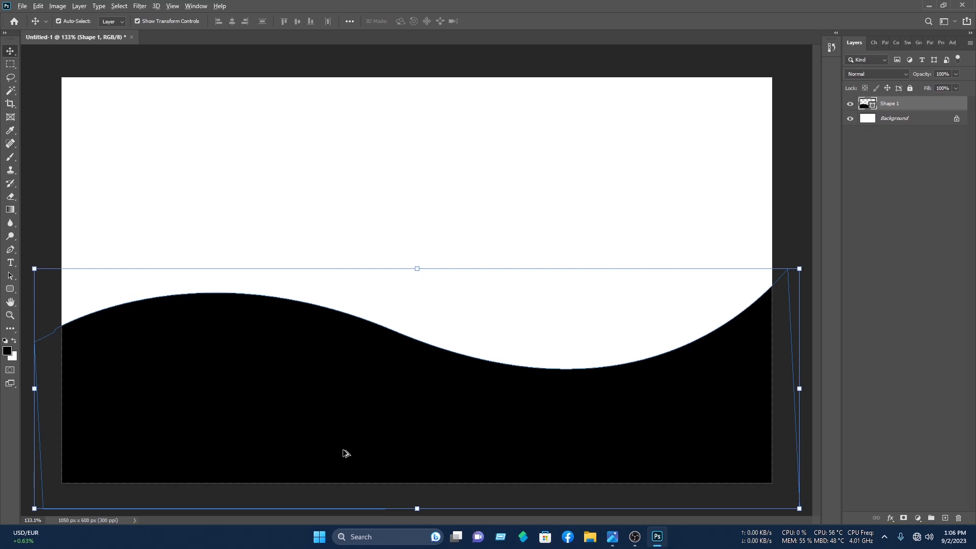
left_click_drag(349, 455, 381, 262)
right_click(410, 250)
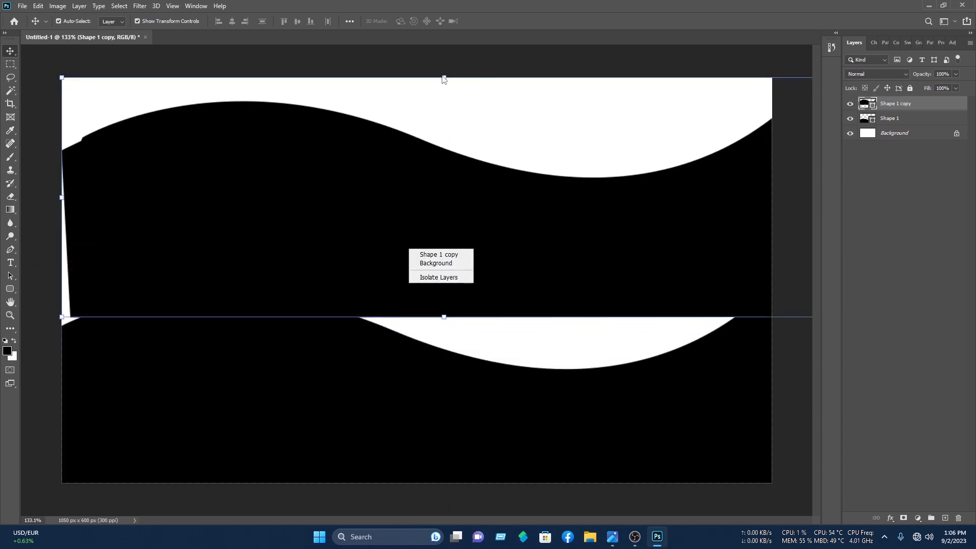
key("Escape")
key("ctrl+t")
right_click(421, 191)
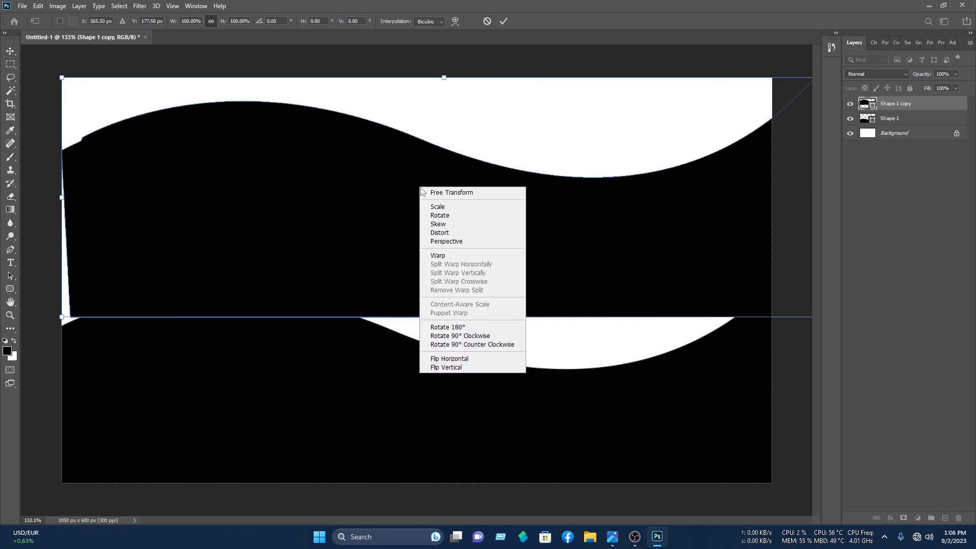
left_click(459, 367)
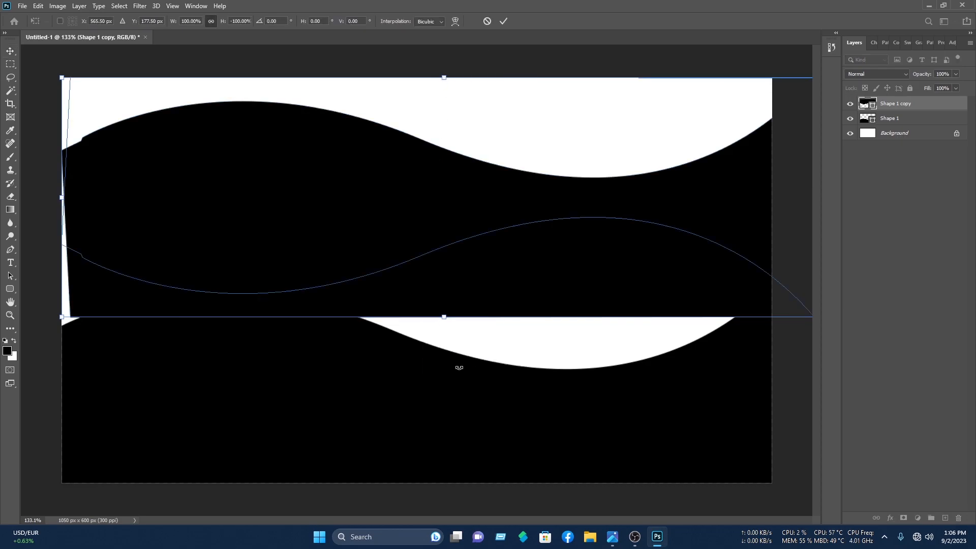
- Place the copied wave across the top edge of the canvas and flip it horizontally
left_click_drag(492, 194, 465, 94)
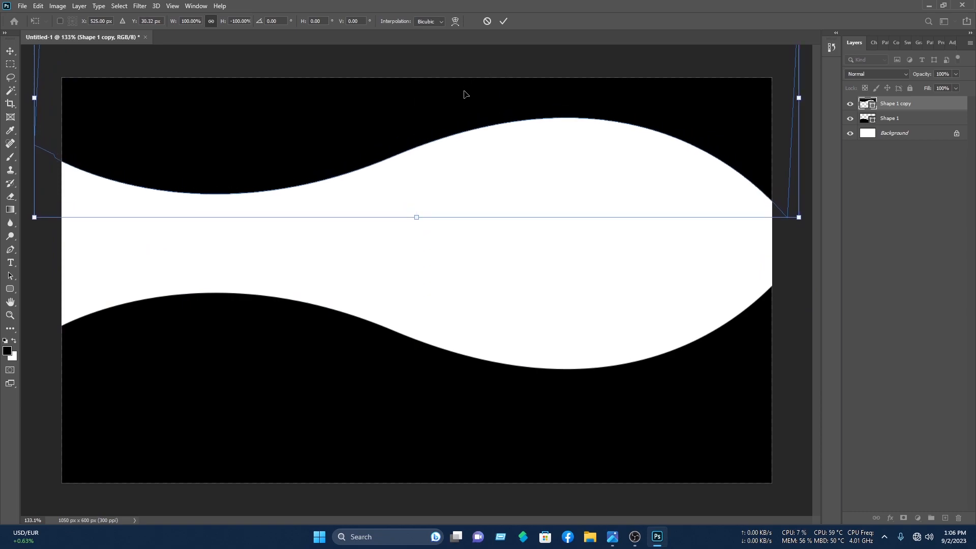
right_click(513, 104)
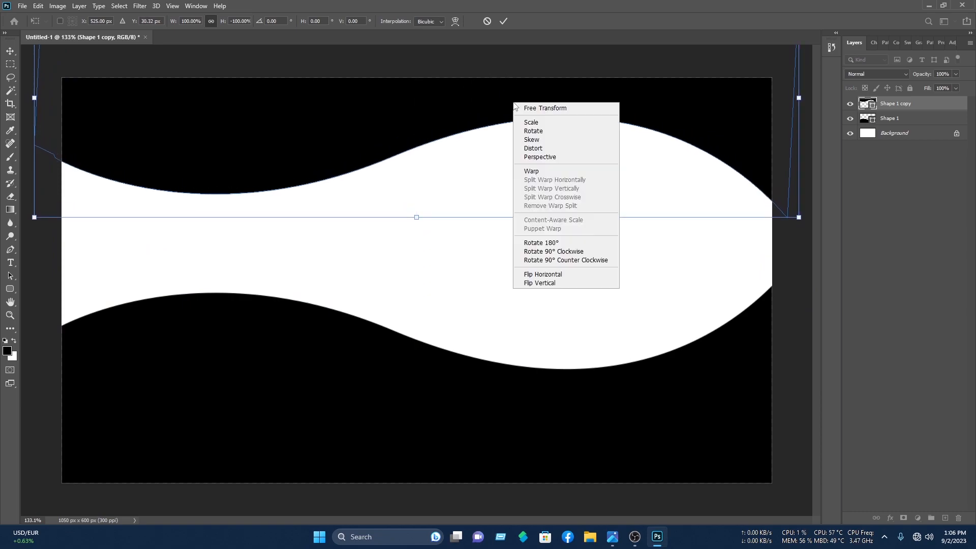
left_click(549, 275)
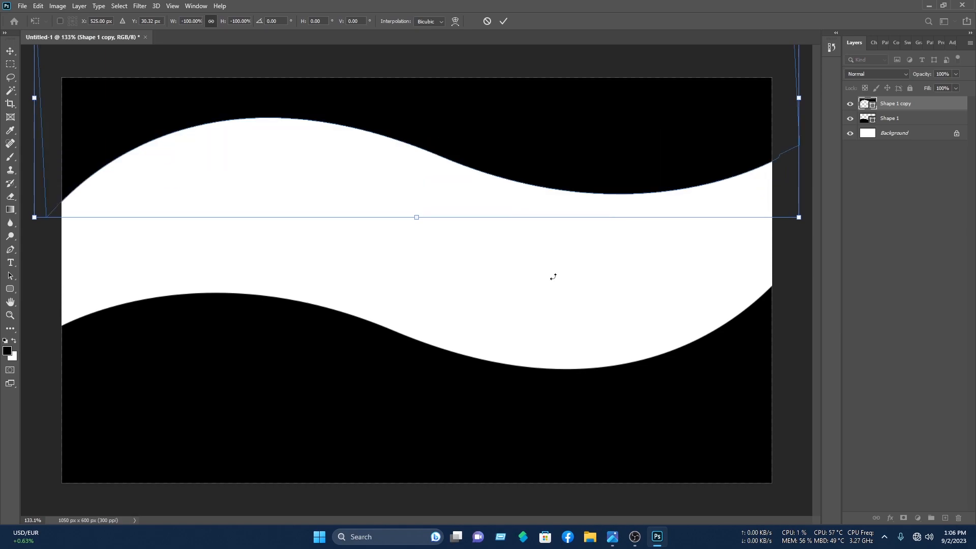
left_click_drag(564, 145, 564, 124)
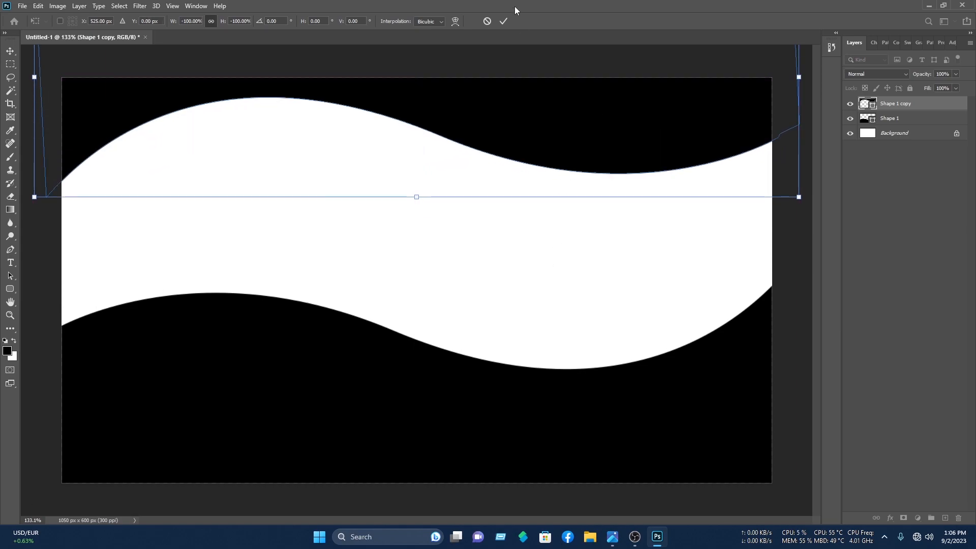
left_click(505, 22)
left_click_drag(454, 113, 456, 130)
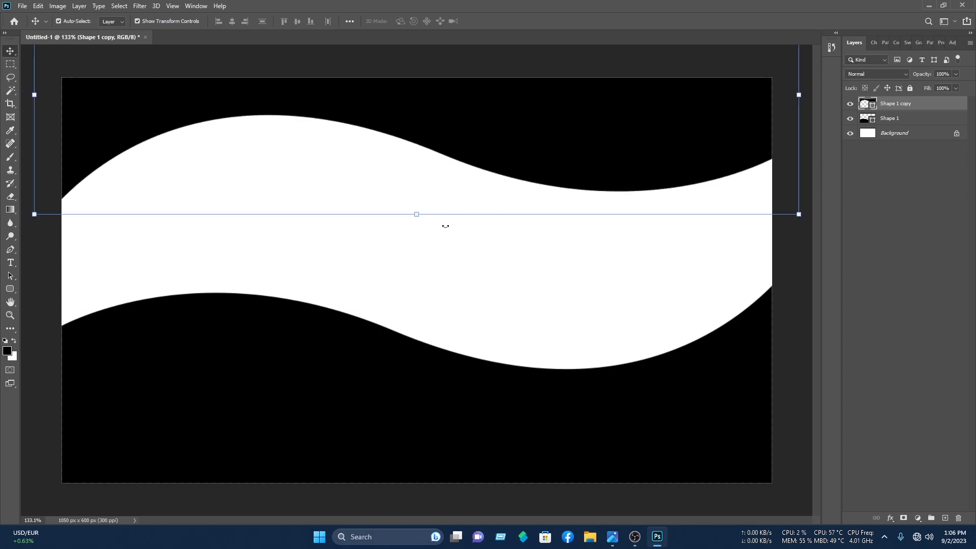
left_click(424, 47)
- Add a Linear gradient overlay to the bottom wave using the Blue_20 preset from the Blues group
left_click(173, 399)
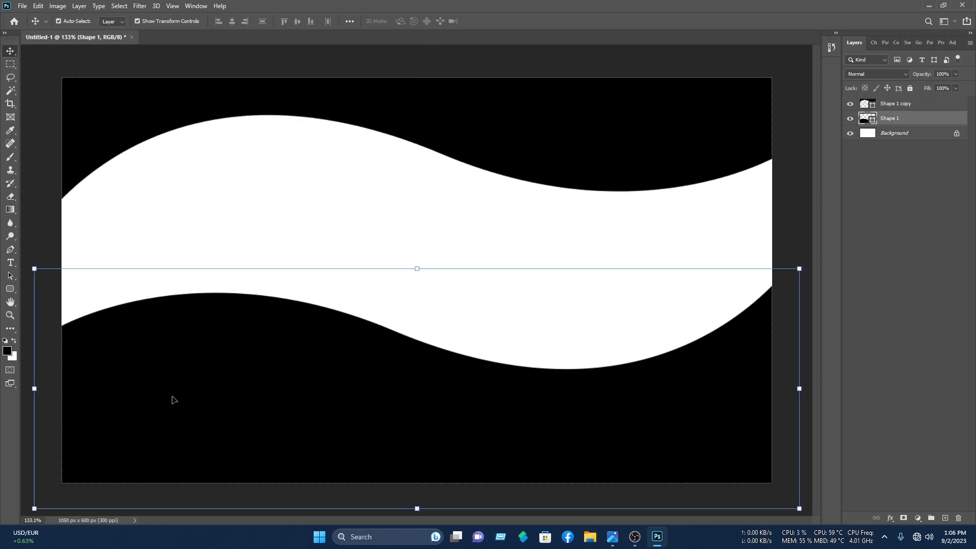
right_click(889, 122)
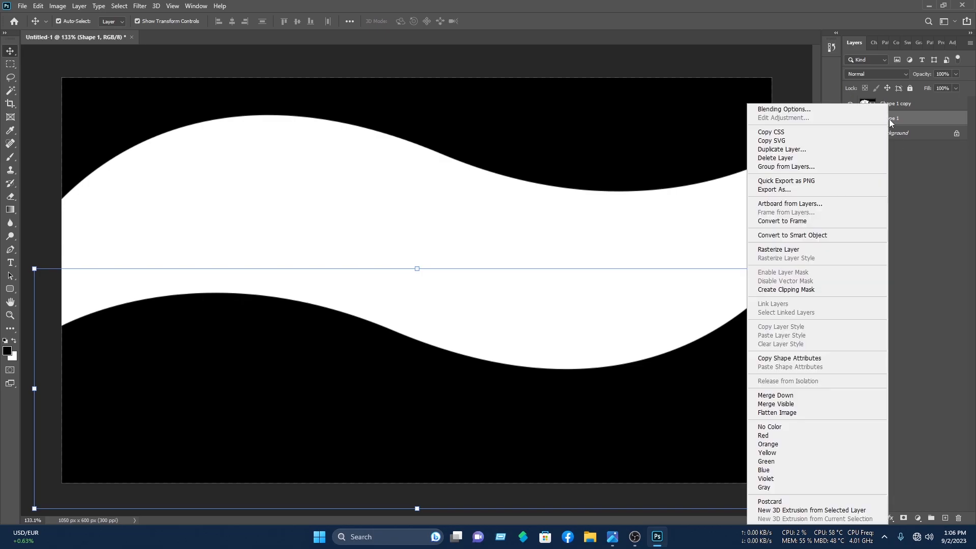
left_click(844, 108)
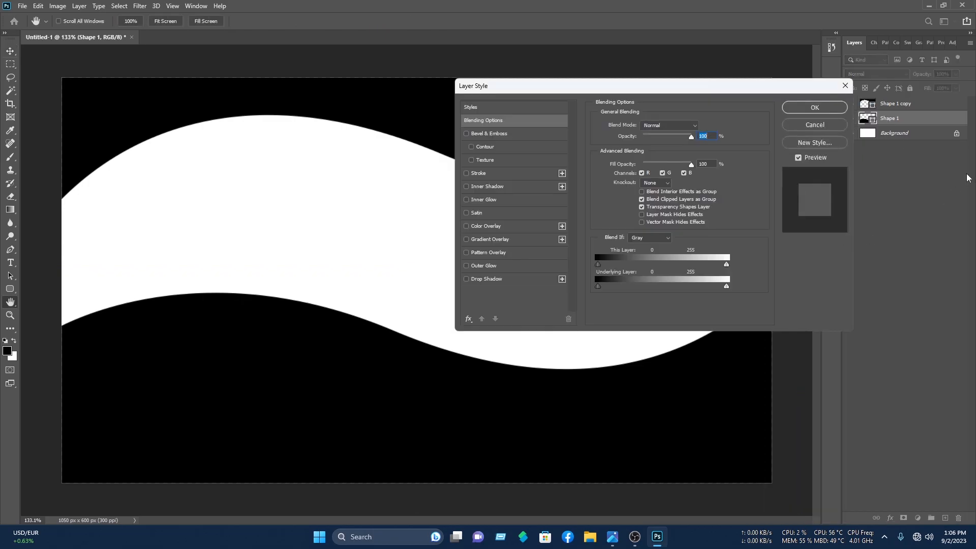
left_click(534, 239)
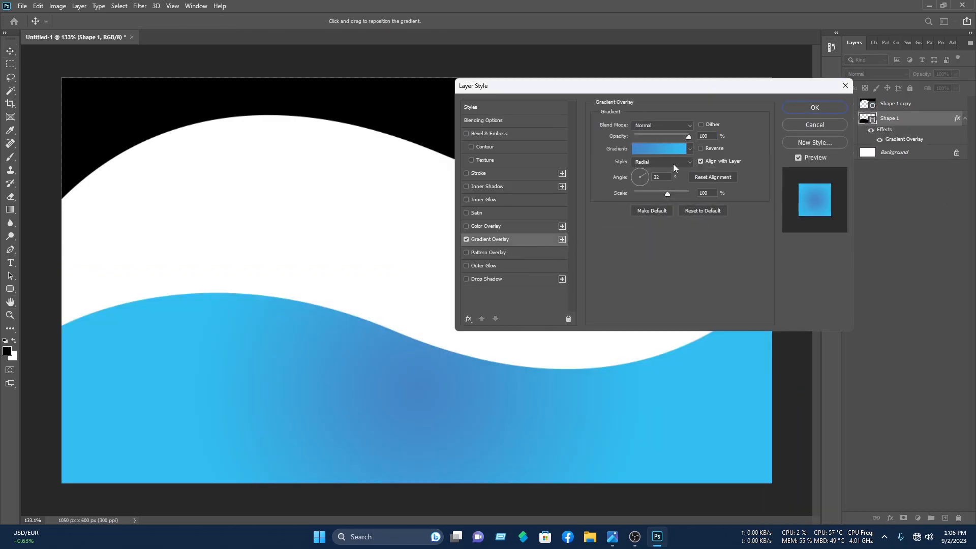
left_click(660, 164)
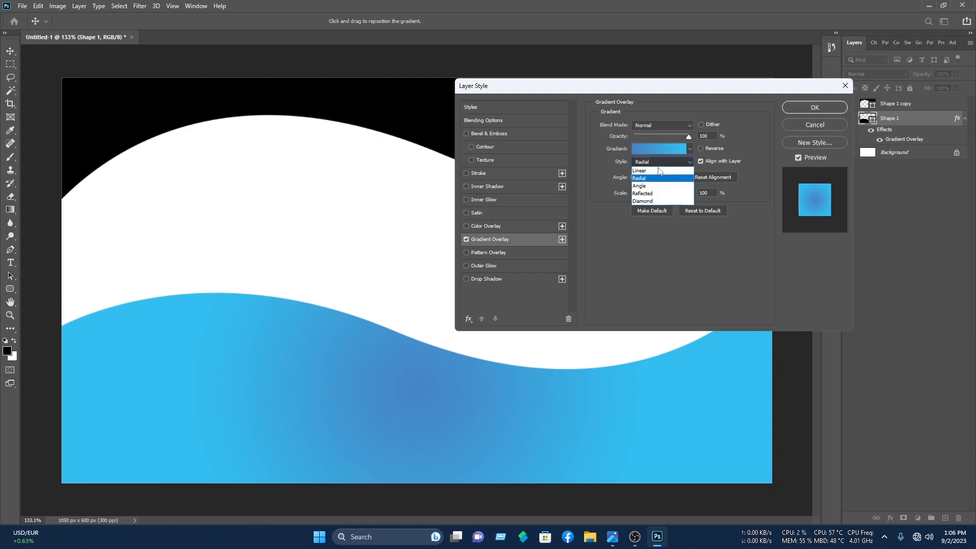
left_click(661, 161)
left_click(662, 146)
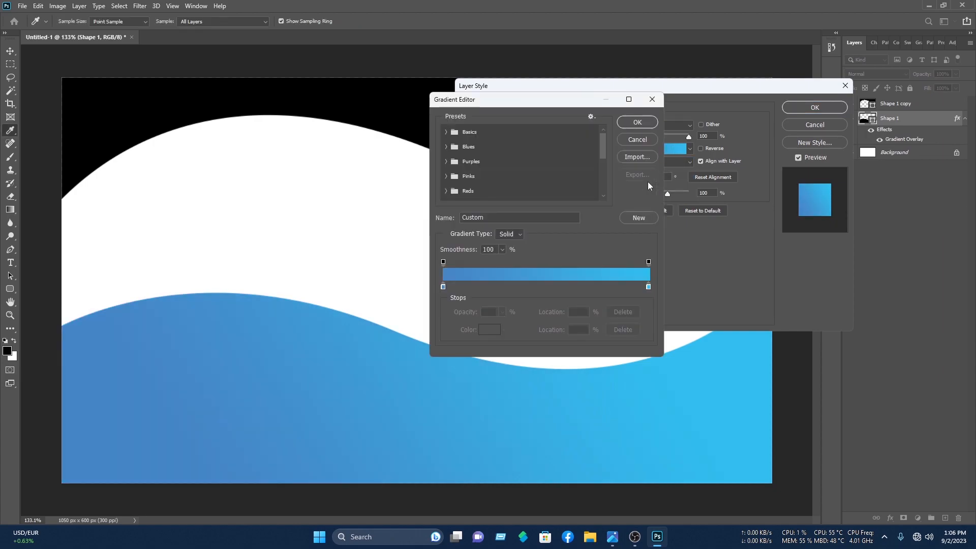
left_click(448, 147)
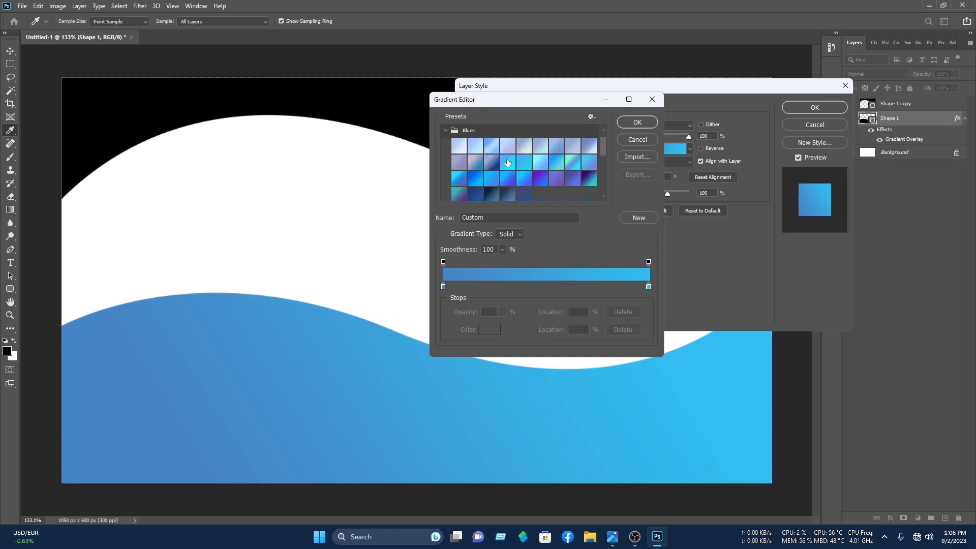
left_click(470, 181)
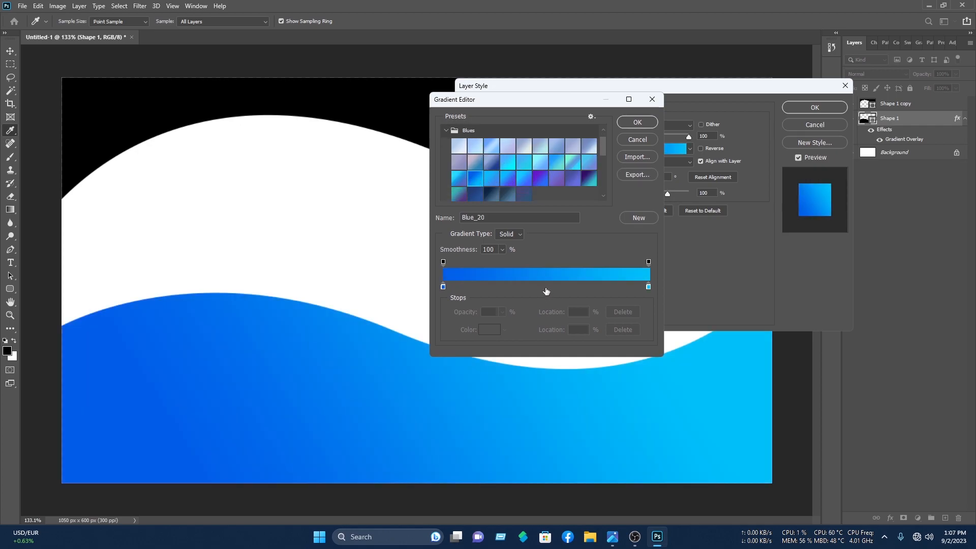
- Add a middle color stop at 49% with color 0090ff to the gradient and apply the layer style
left_click(545, 288)
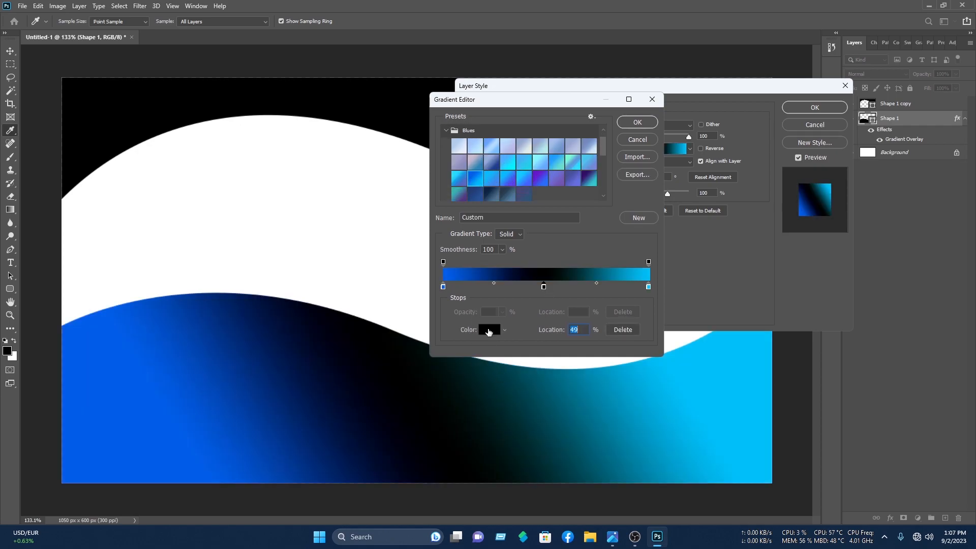
left_click(488, 334)
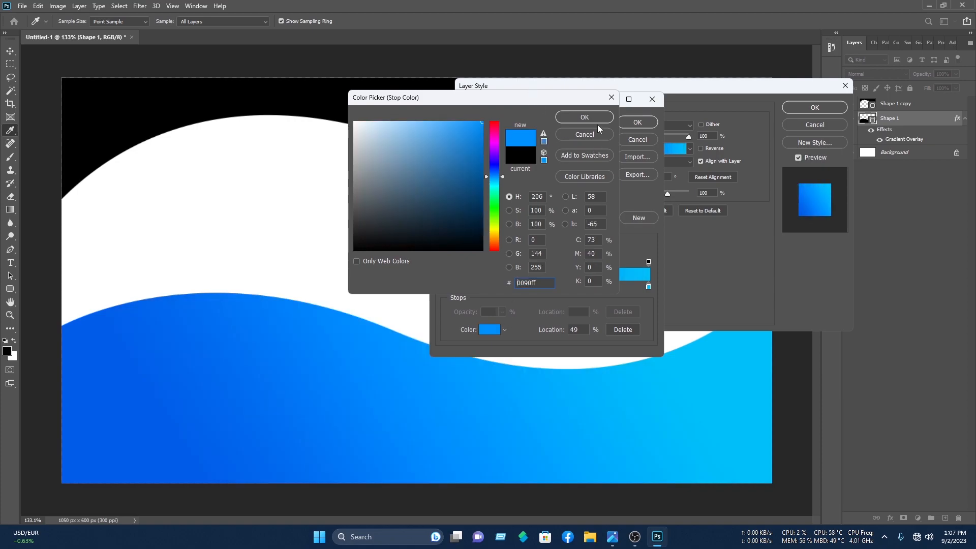
left_click(601, 121)
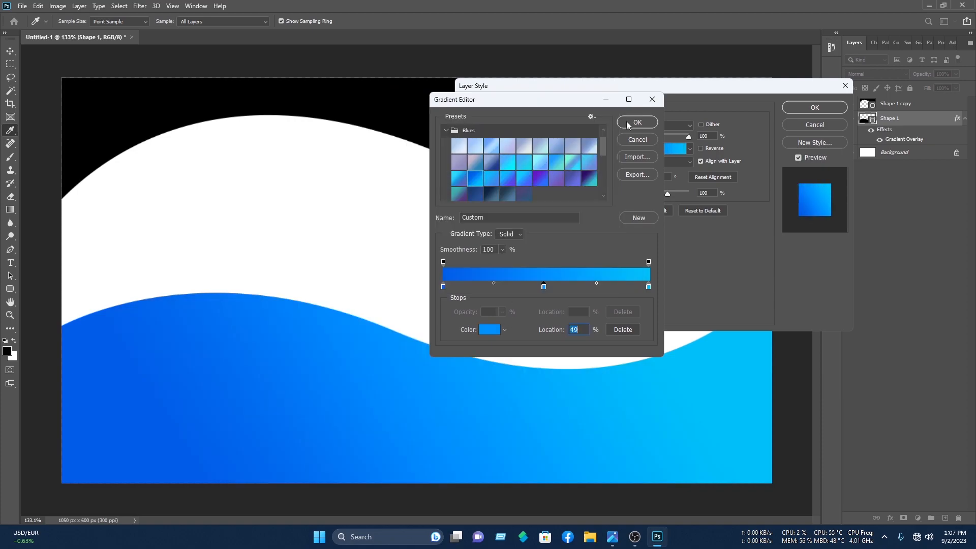
left_click(637, 123)
left_click(815, 108)
key("v")
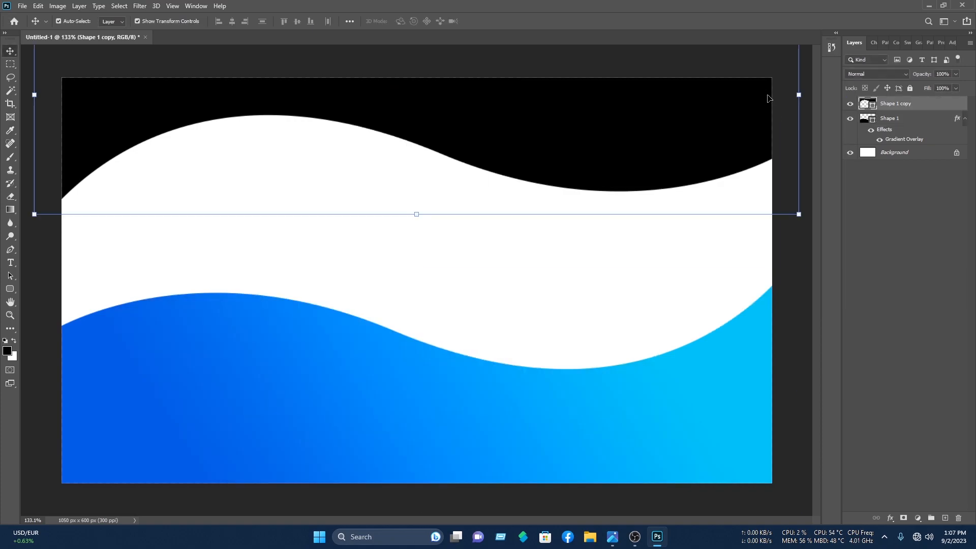
- Apply the same blue linear gradient overlay to the top wave copy
left_click(657, 104)
right_click(917, 109)
left_click(868, 108)
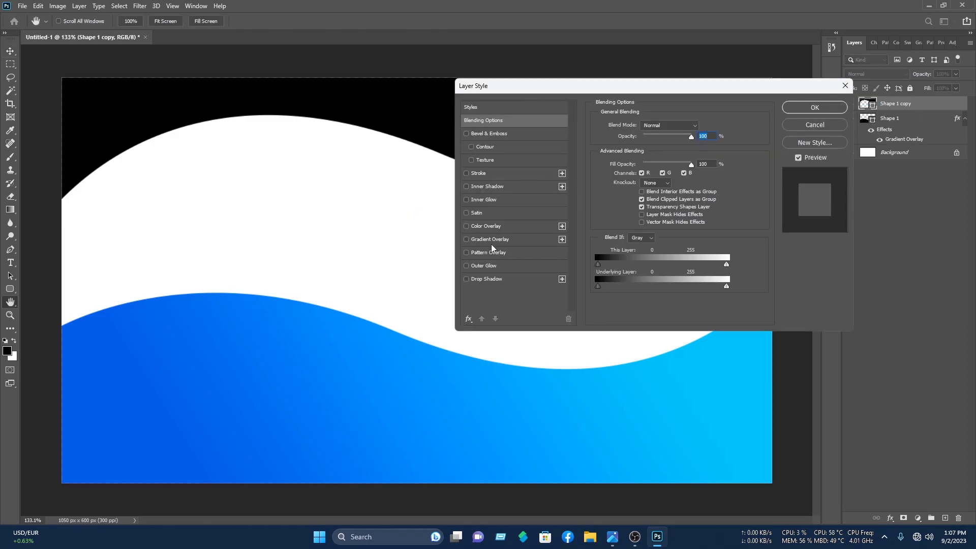
left_click(496, 241)
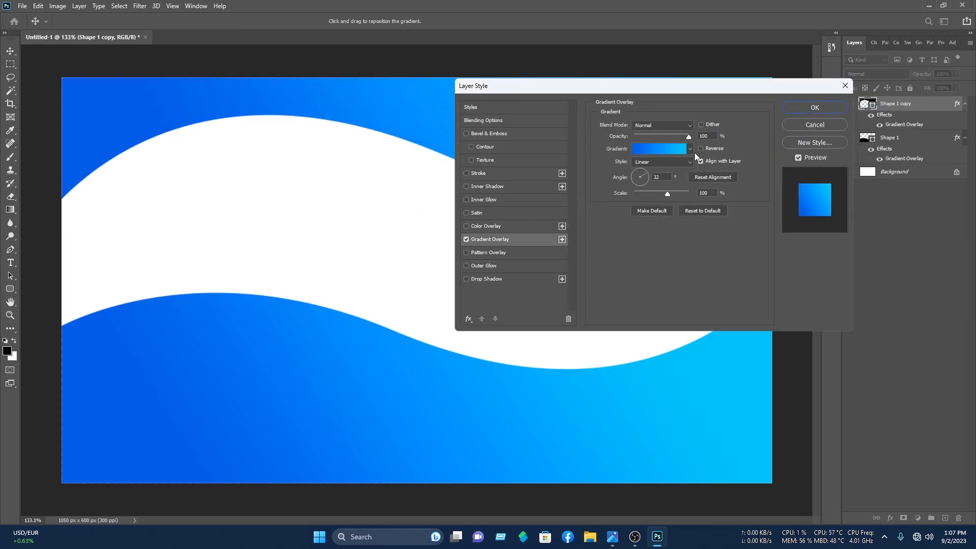
left_click(817, 110)
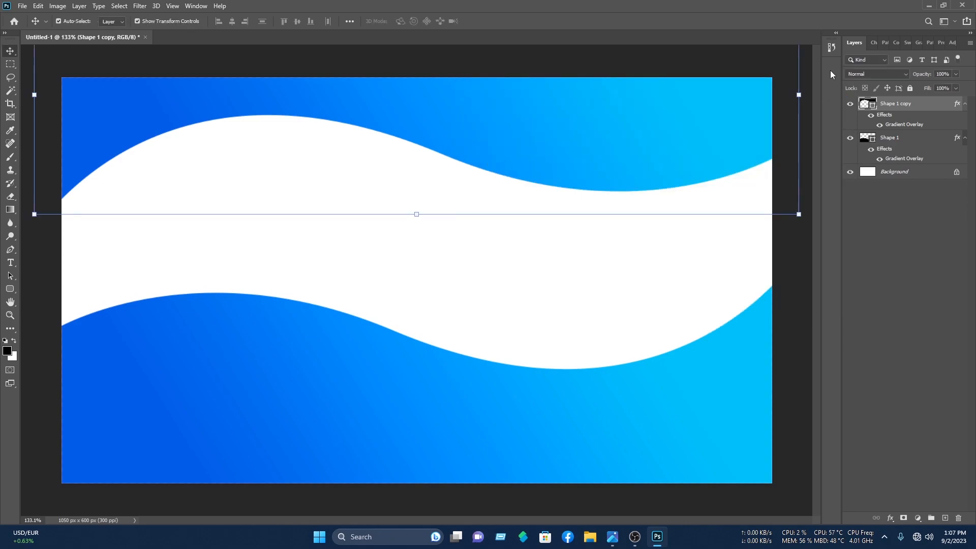
left_click(789, 93)
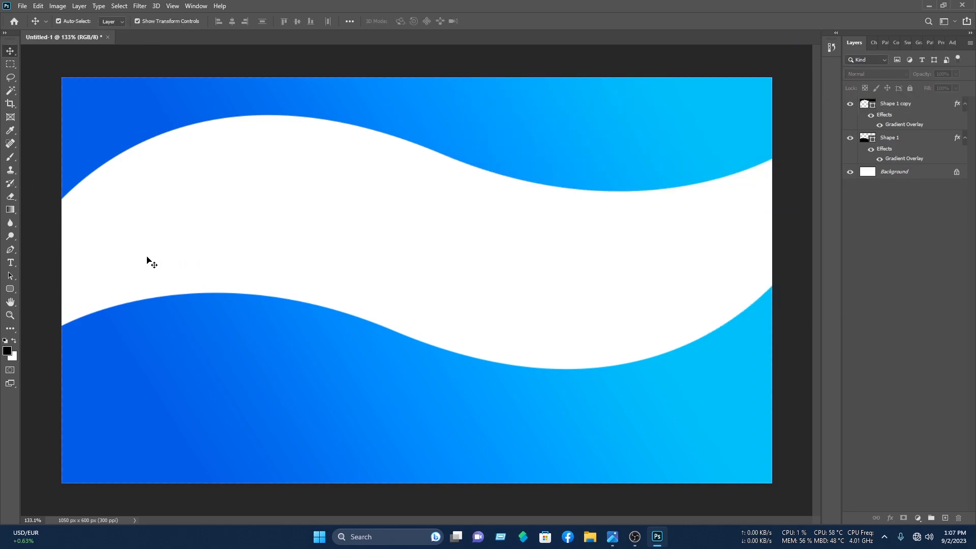
- Draw a closed, tapered black swoosh with the Pen tool, starting at the canvas's left edge just below the bottom wave's crest
left_click(10, 249)
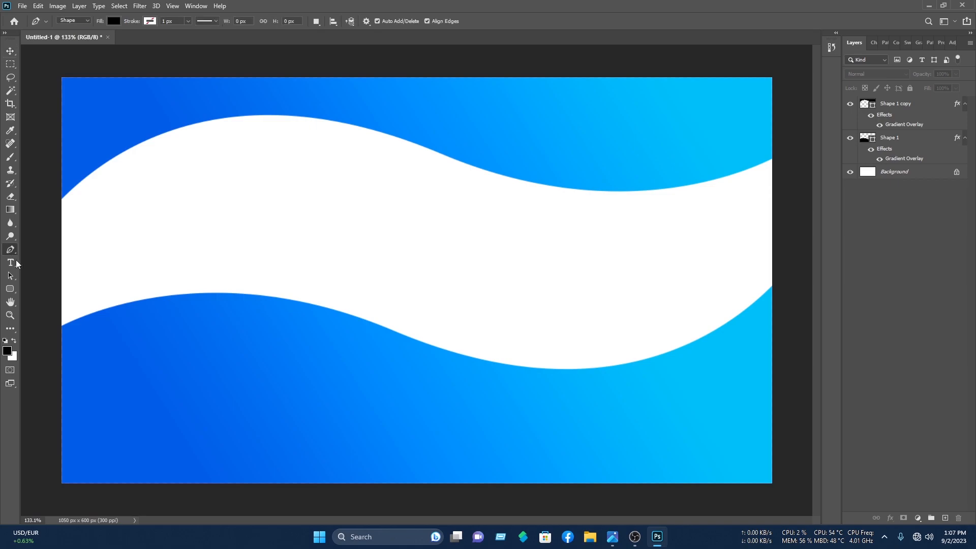
left_click(60, 341)
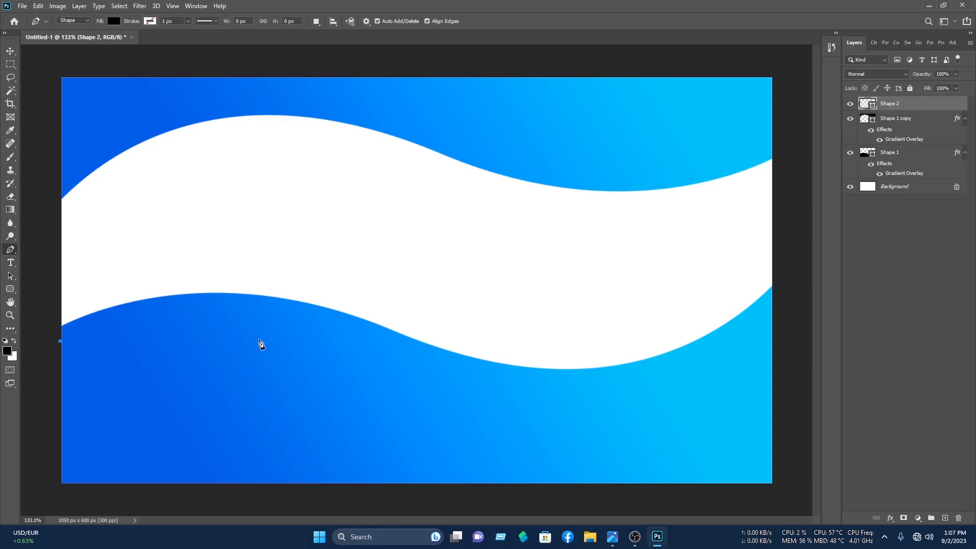
left_click_drag(329, 331, 367, 354)
mouse_move(437, 368)
left_mouse_down()
mouse_move(441, 387)
mouse_move(449, 377)
left_mouse_up()
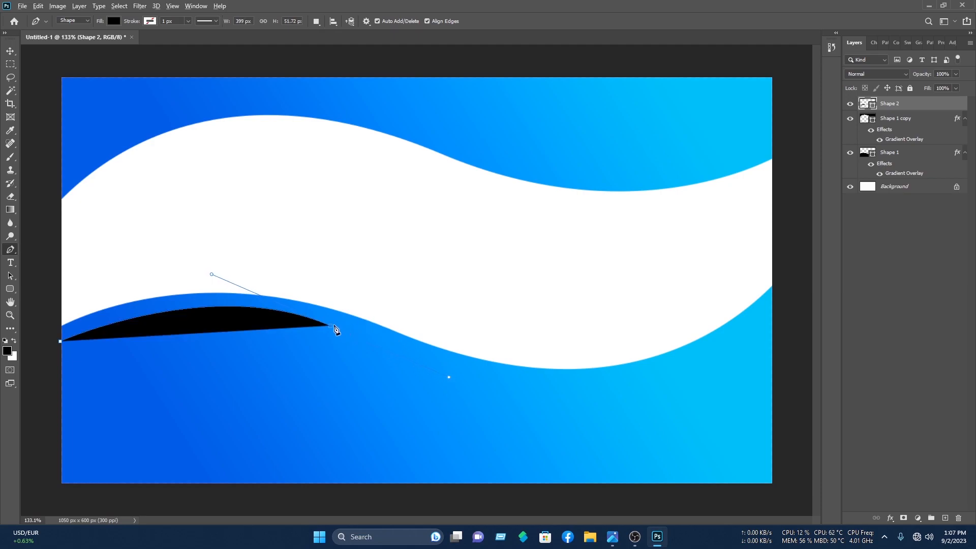
left_click_drag(60, 379, 0, 454)
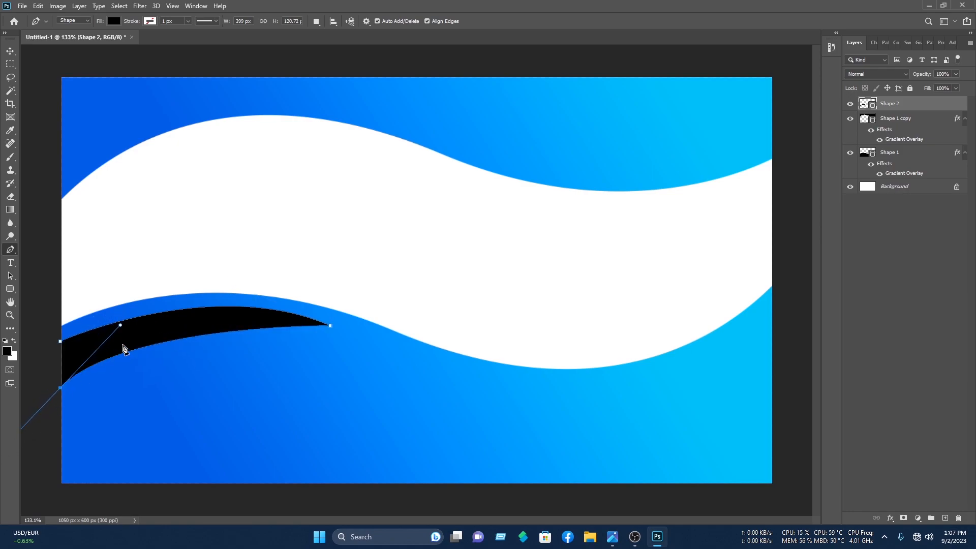
left_click(60, 388)
left_click(37, 383)
left_click(44, 334)
left_click(60, 341)
- Nudge the black swoosh slightly left and up along the bottom wave
left_click(10, 51)
left_click_drag(215, 316, 212, 317)
right_click(248, 321)
left_click(336, 344)
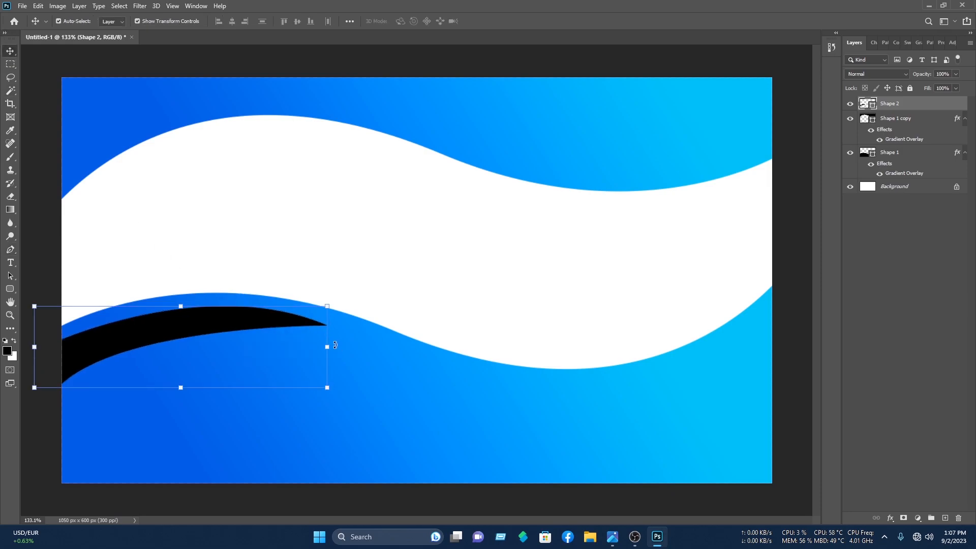
- Stretch the black swoosh to about 112% width and warp its upper edge upward to follow the bottom wave's crest
left_click_drag(331, 346, 359, 350)
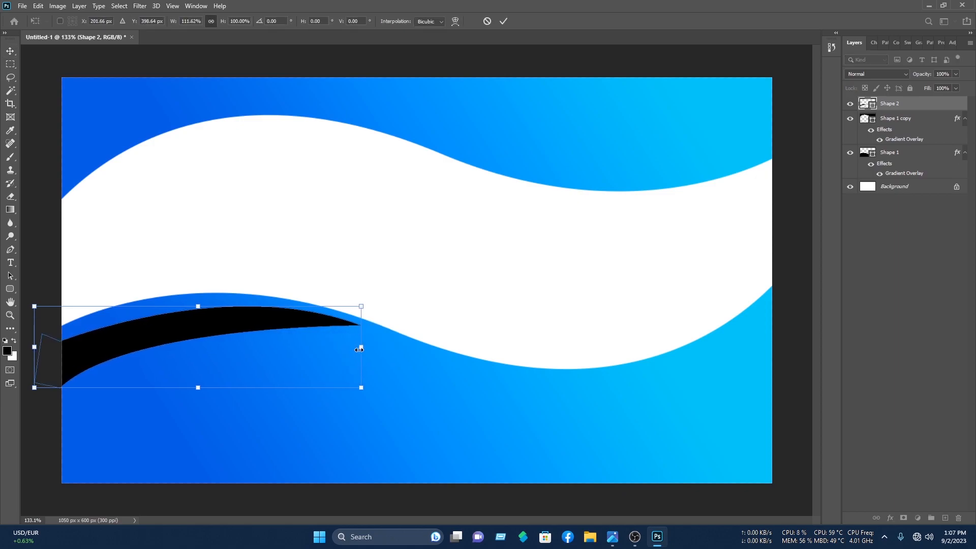
right_click(201, 320)
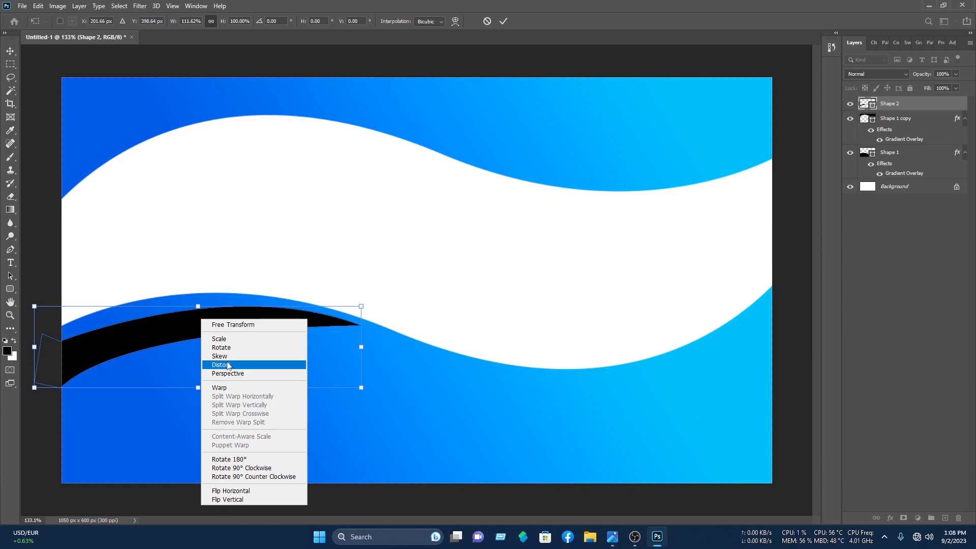
left_click(229, 388)
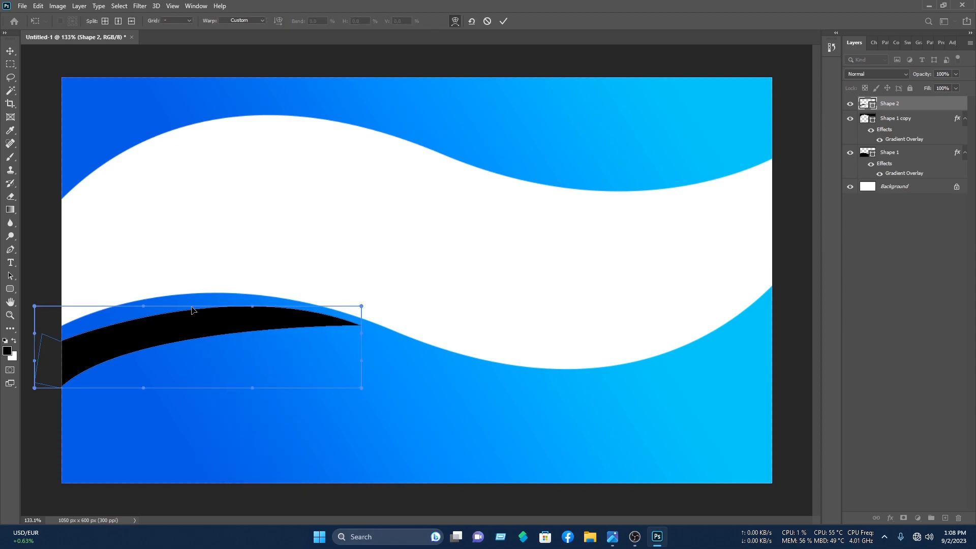
left_click_drag(147, 307, 141, 286)
left_click_drag(253, 307, 254, 309)
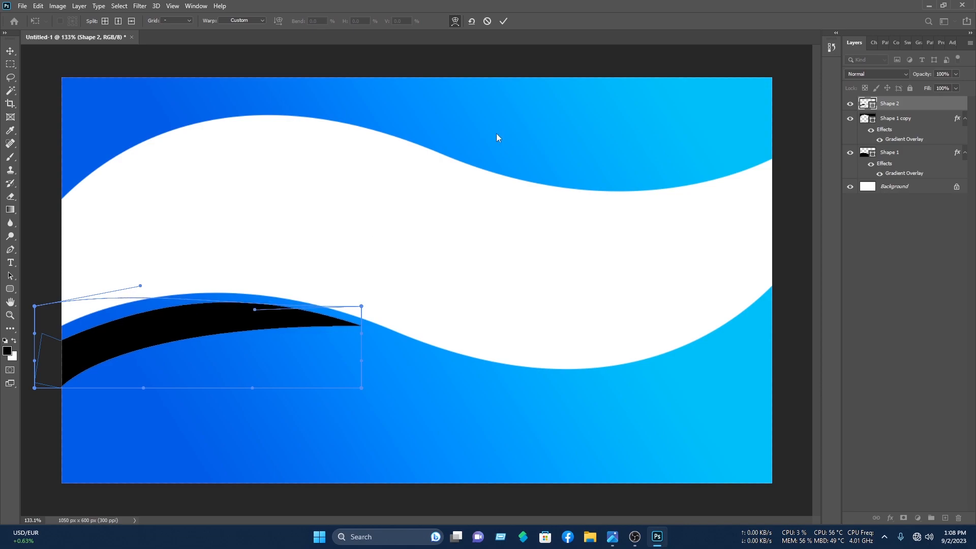
left_click(504, 21)
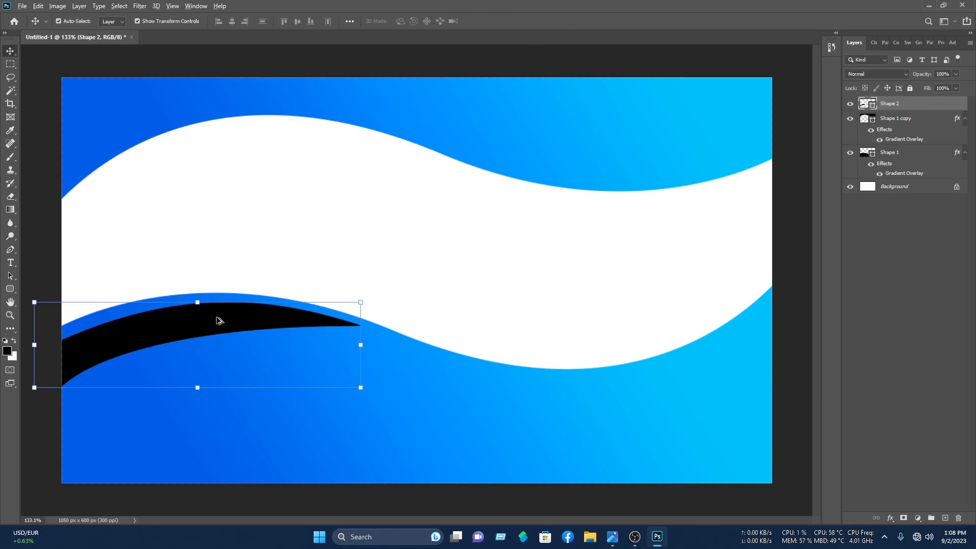
- Duplicate the black swoosh below the wave, scale the copy to about 82%, and flip it horizontally and vertically
left_click_drag(219, 321, 451, 404, "alt")
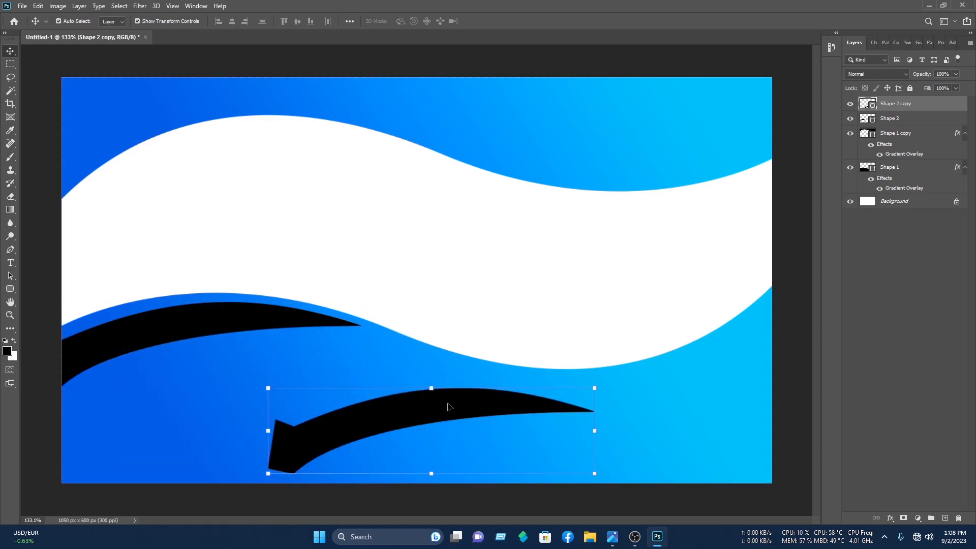
key("ctrl+t")
right_click(447, 407)
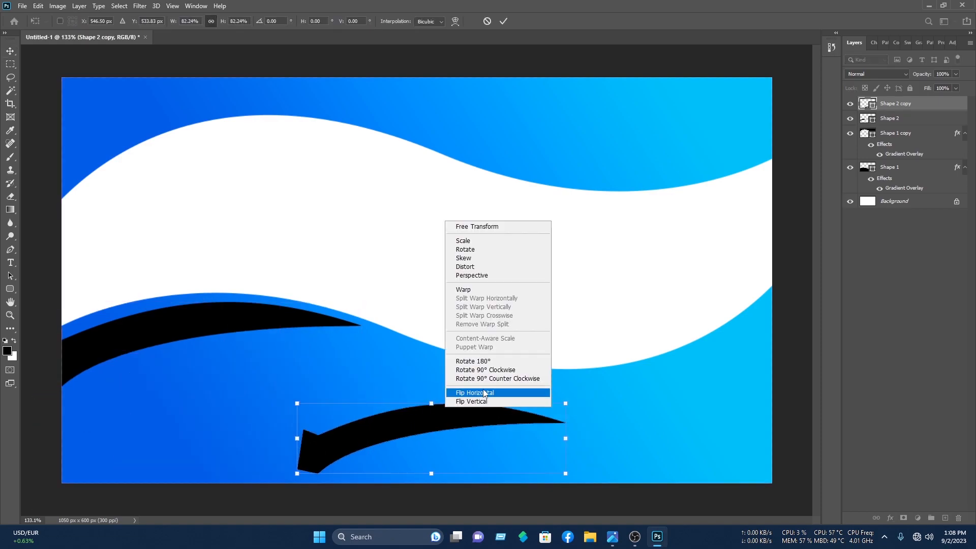
left_click(482, 396)
right_click(462, 419)
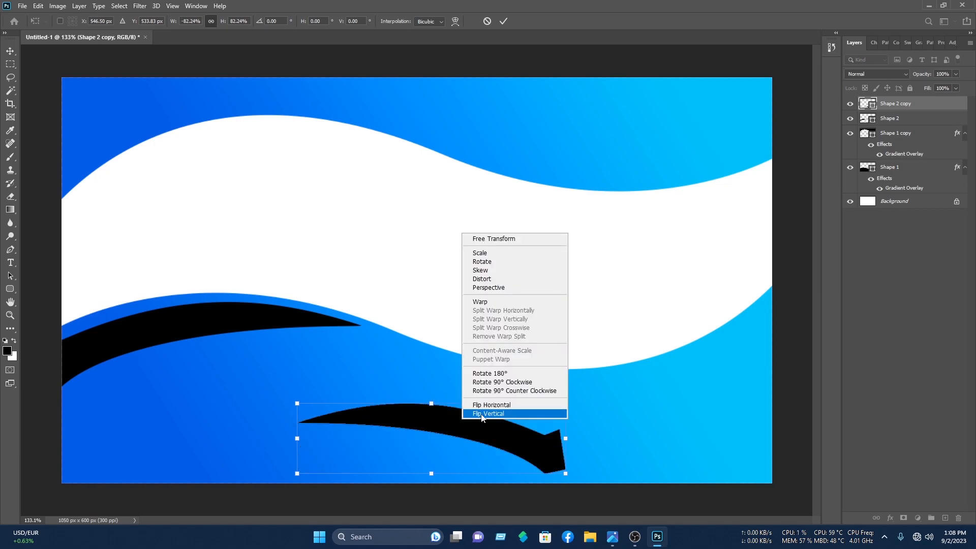
left_click(482, 413)
- Place the copy under the bottom wave's trough at the canvas's right edge, rotated to 167.93° and scaled to 97.32%
left_click_drag(559, 422, 755, 346)
left_click_drag(508, 396, 532, 422)
left_click_drag(709, 364, 719, 371)
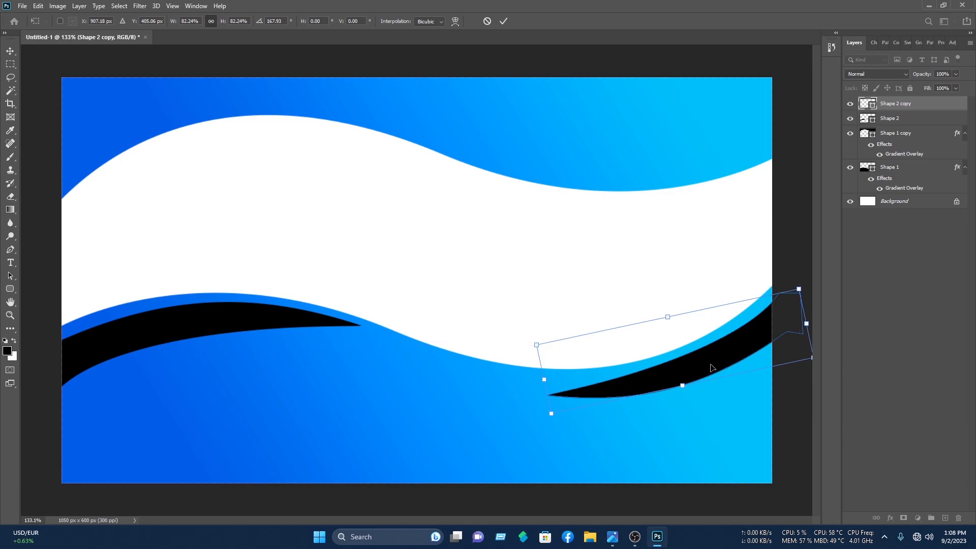
left_click_drag(553, 415, 507, 438)
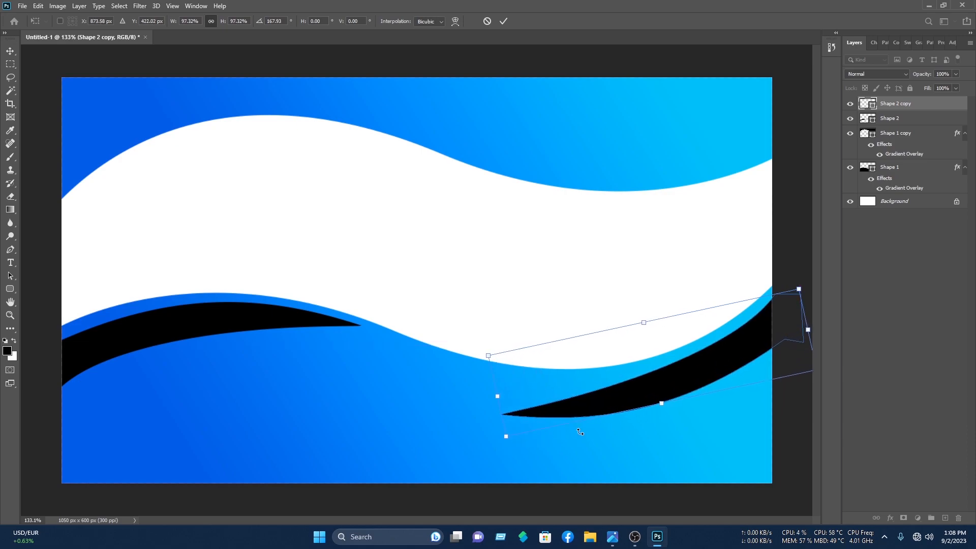
- Warp the right swoosh so its upper edge follows the wave's trough, and rotate it slightly counterclockwise
right_click(664, 397)
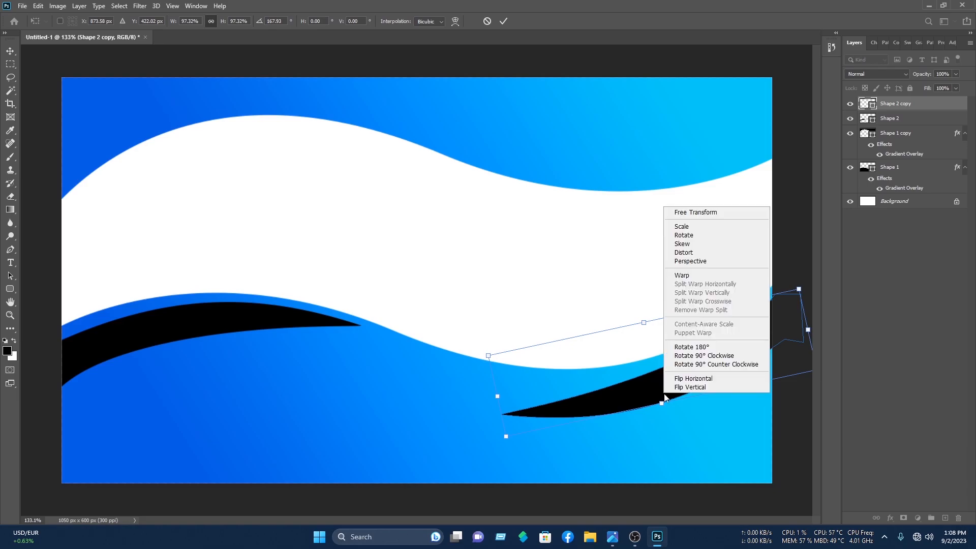
left_click(683, 275)
left_click_drag(488, 355, 475, 317)
left_click_drag(500, 409, 503, 320)
left_click_drag(713, 392, 707, 377)
left_click_drag(610, 414, 656, 394)
left_click_drag(592, 333, 596, 376)
left_click_drag(696, 311, 703, 337)
left_click_drag(506, 436, 505, 426)
left_click(504, 21)
left_click_drag(809, 289, 828, 275)
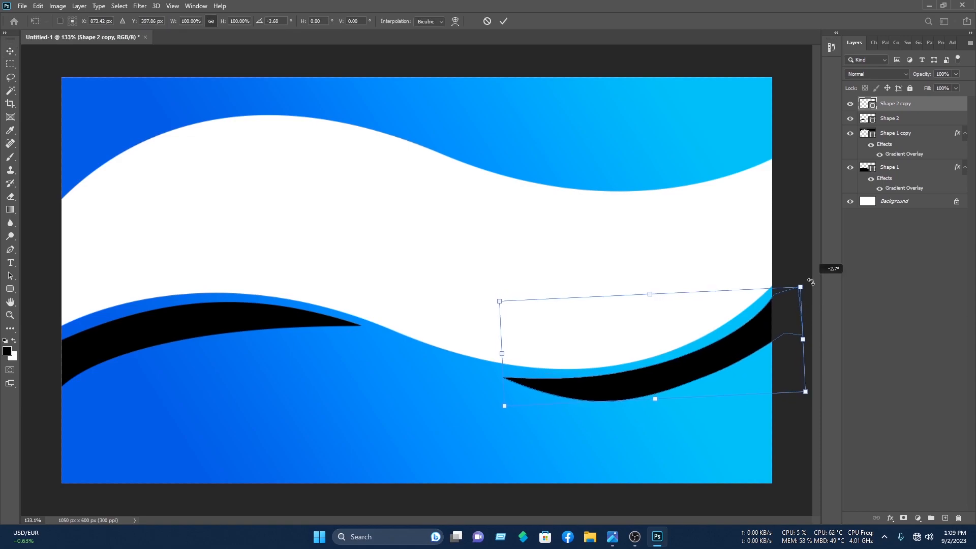
left_click(503, 21)
- Duplicate the right swoosh just above the bottom wave's edge and rotate the copy to about -8.4°
left_click(755, 350)
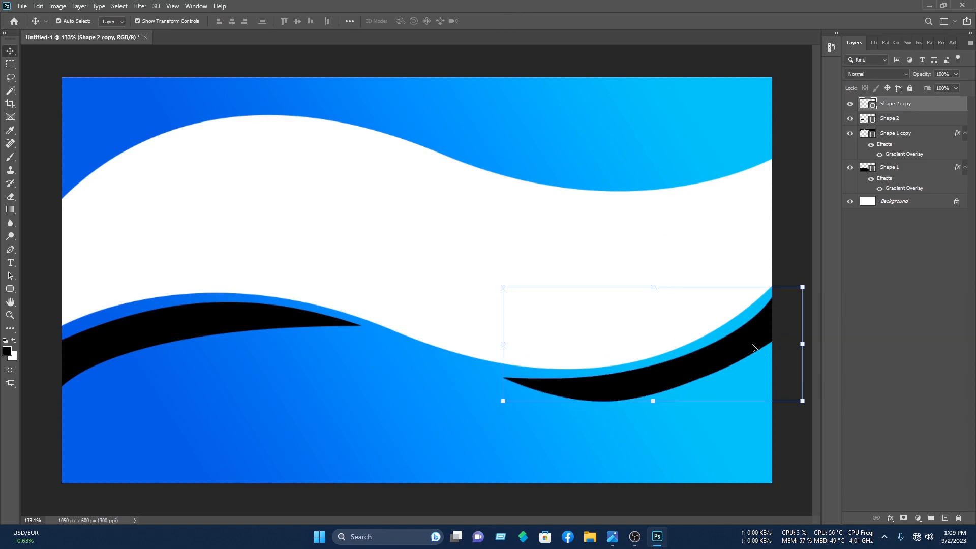
left_click_drag(727, 360, 724, 306)
key("ctrl+t")
mouse_move(804, 227)
left_mouse_down()
mouse_move(803, 193)
mouse_move(804, 209)
left_mouse_up()
mouse_move(730, 293)
left_mouse_down()
mouse_move(734, 304)
mouse_move(729, 296)
left_mouse_up()
left_click_drag(804, 216, 807, 204)
left_click_drag(736, 288, 746, 290)
left_click_drag(807, 216, 807, 213)
left_click(505, 21)
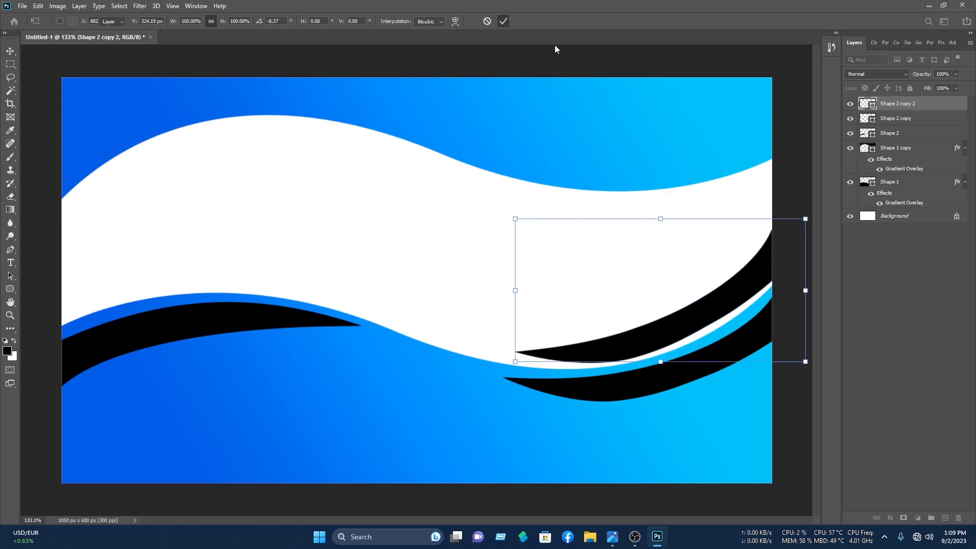
left_click(529, 301)
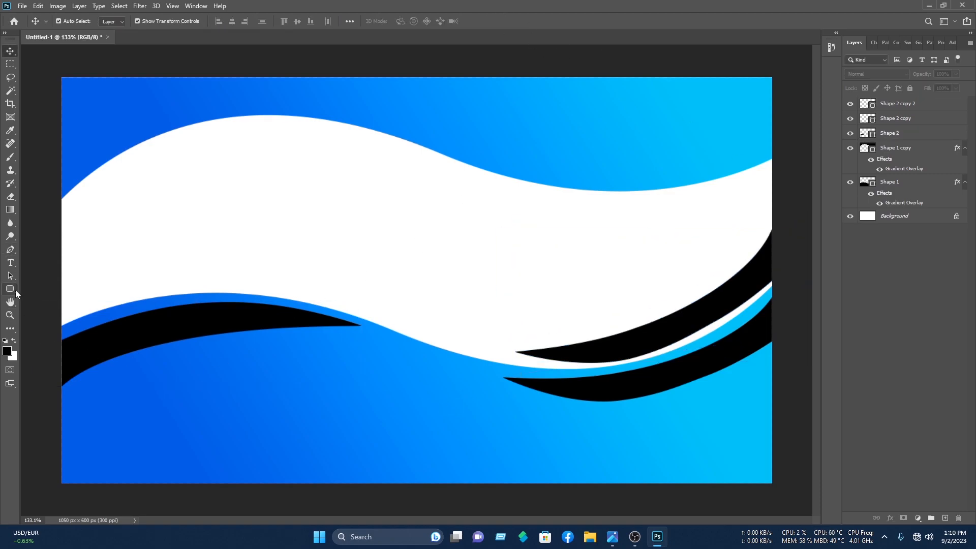
- Draw a closed tapered black swoosh about 576 x 113 px with the Pen tool above the left crest, extending past the canvas's left edge
left_click(10, 249)
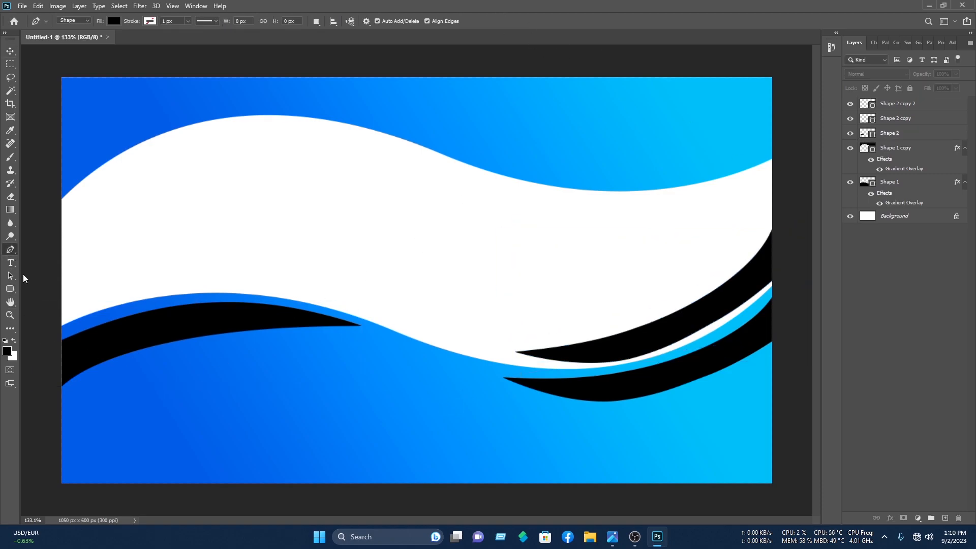
left_click(62, 319)
mouse_move(360, 310)
left_mouse_down()
mouse_move(478, 394)
mouse_move(547, 382)
left_mouse_up()
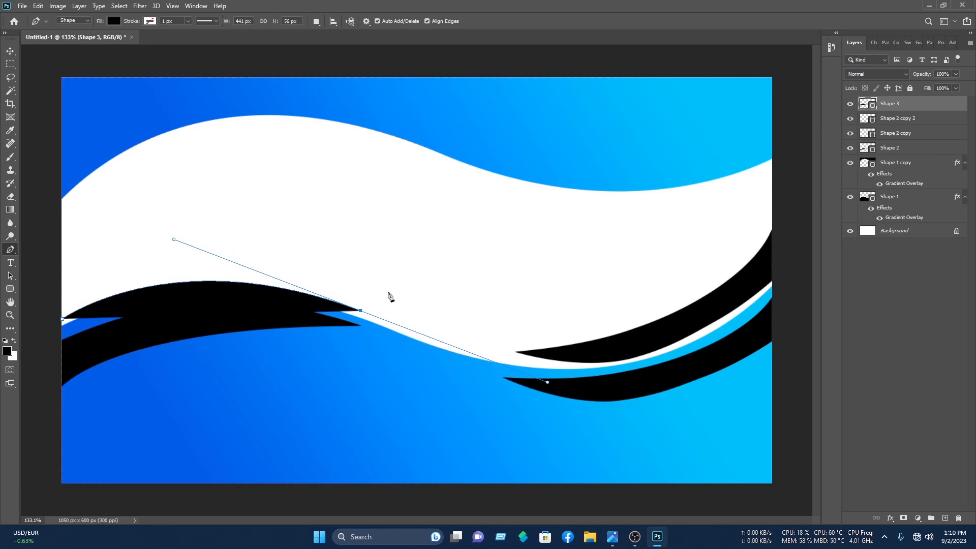
left_click(360, 311)
left_click_drag(61, 285, 110, 325)
scroll(42, 342, "down", 6)
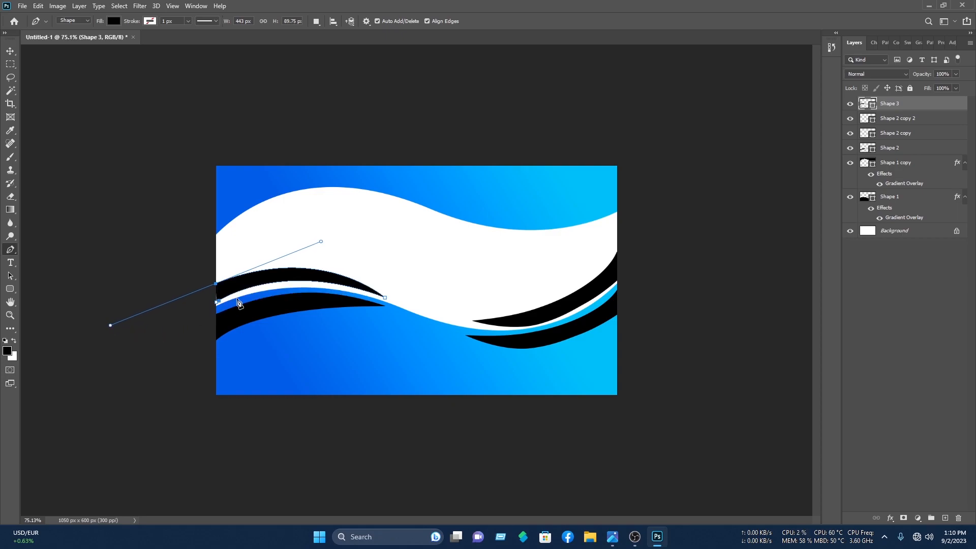
left_click(216, 285, "alt")
left_click(165, 309)
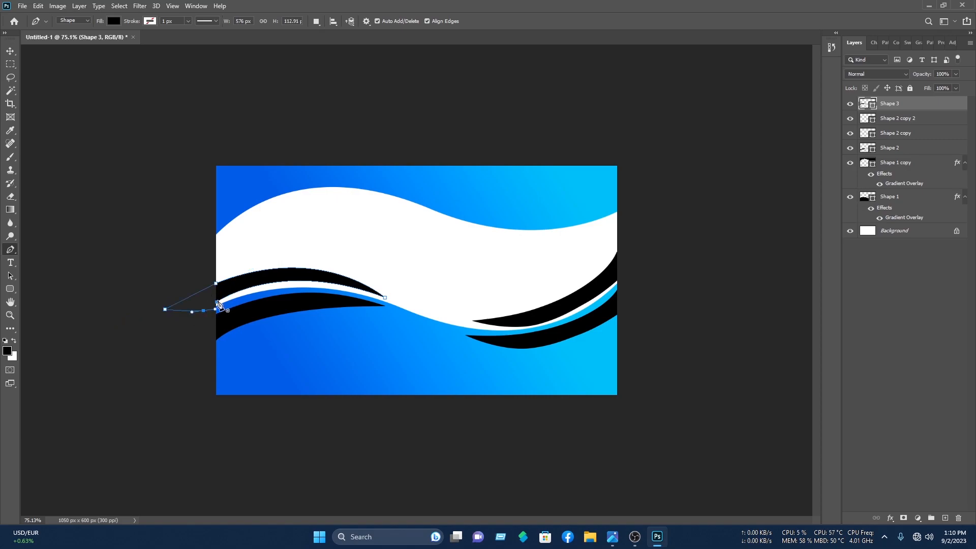
left_click(10, 51)
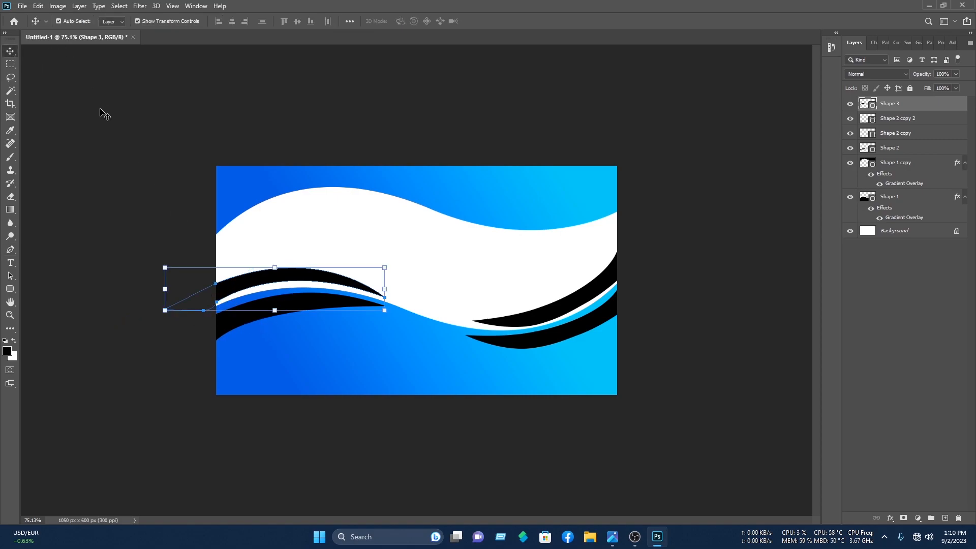
scroll(310, 276, "up", 9)
key("ctrl+0")
left_click(168, 133)
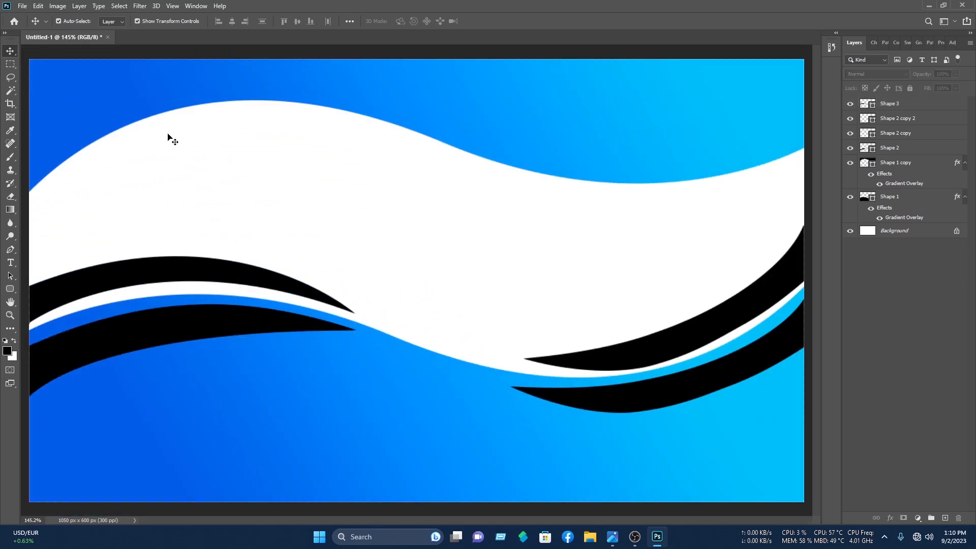
- Nudge and slightly rotate the upper-left swoosh so it runs parallel to the bottom wave's crest
left_click(222, 275)
left_click_drag(261, 281, 257, 279)
left_click_drag(360, 252, 364, 262)
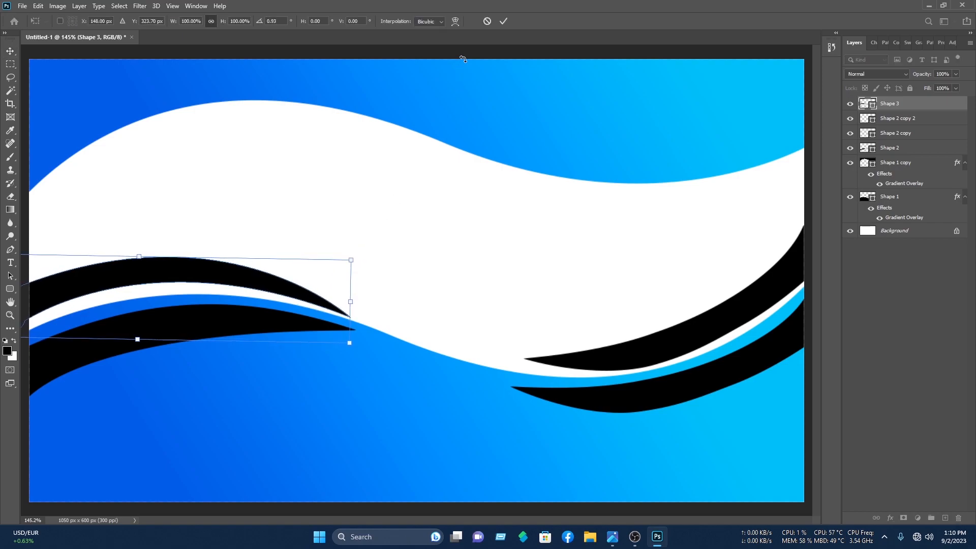
left_click(503, 22)
left_click(404, 193)
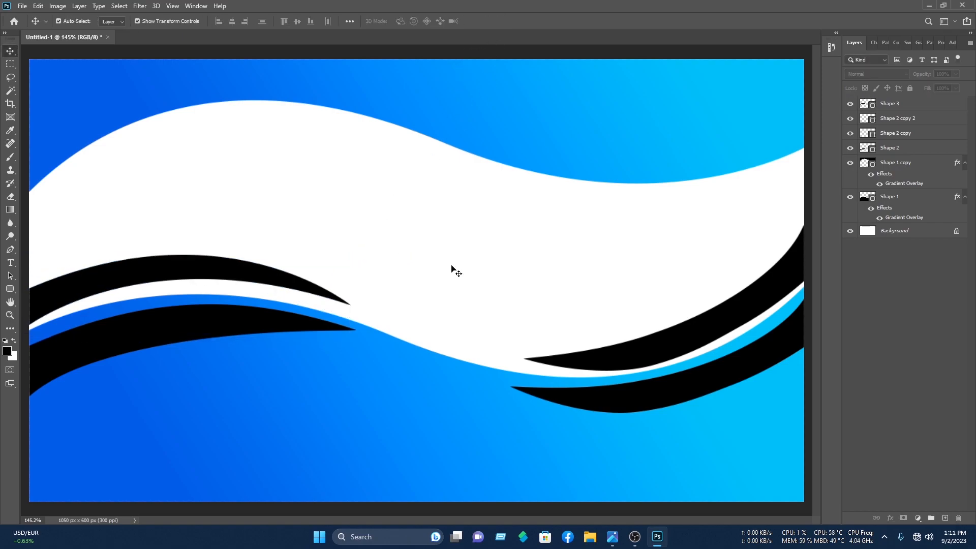
- Change the fill of the lower-left swoosh to white (ffffff)
left_click(236, 333)
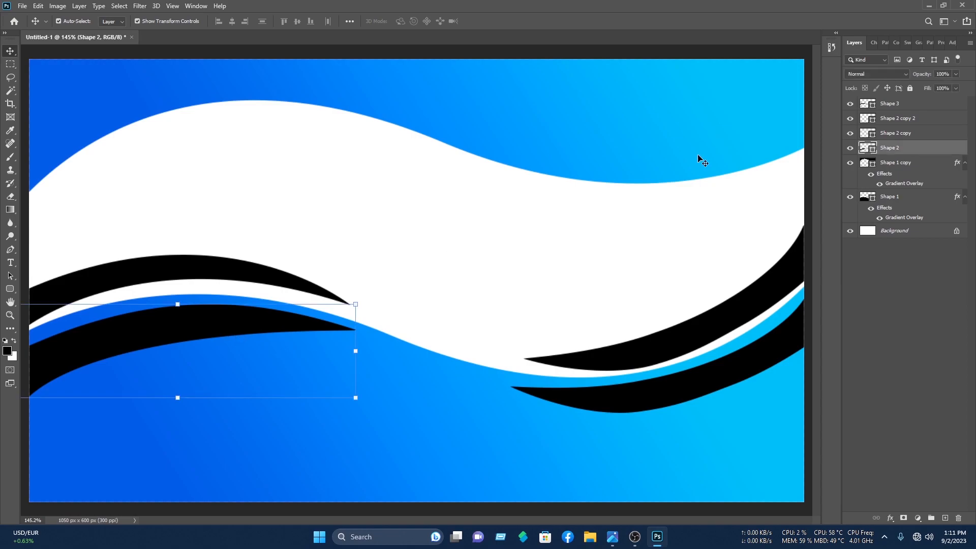
double_click(862, 151)
left_click(264, 156)
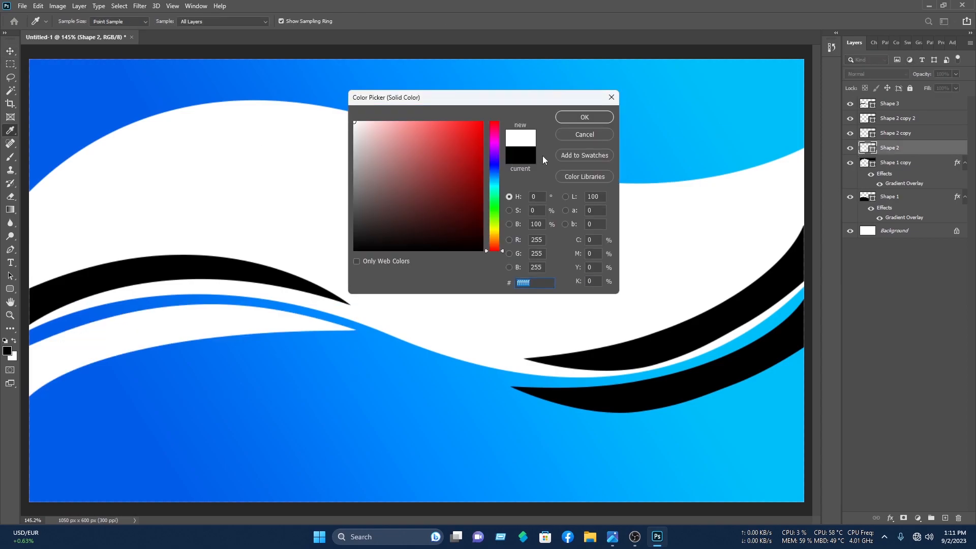
left_click(583, 125)
- Change the fill of the lower-right swoosh to white (ffffff)
left_click(740, 366)
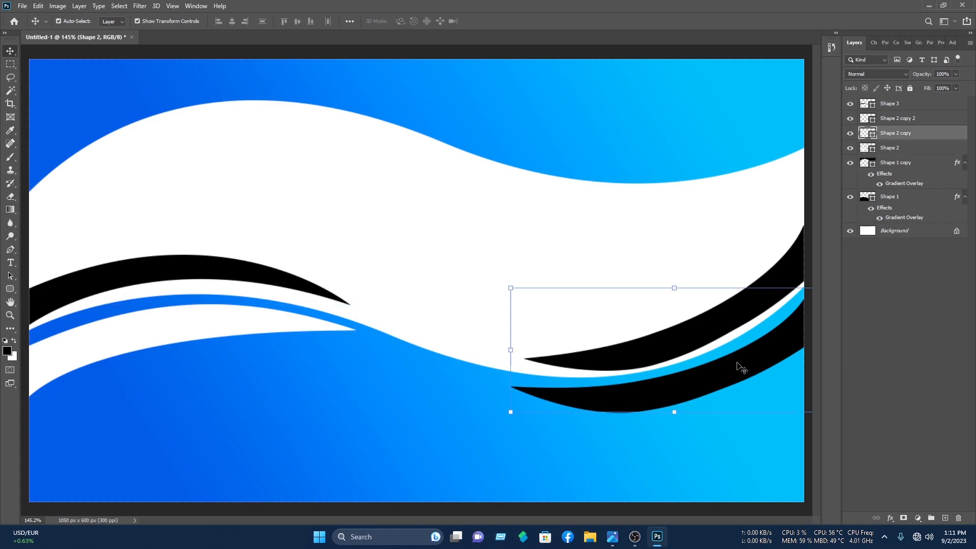
double_click(866, 135)
left_click(667, 212)
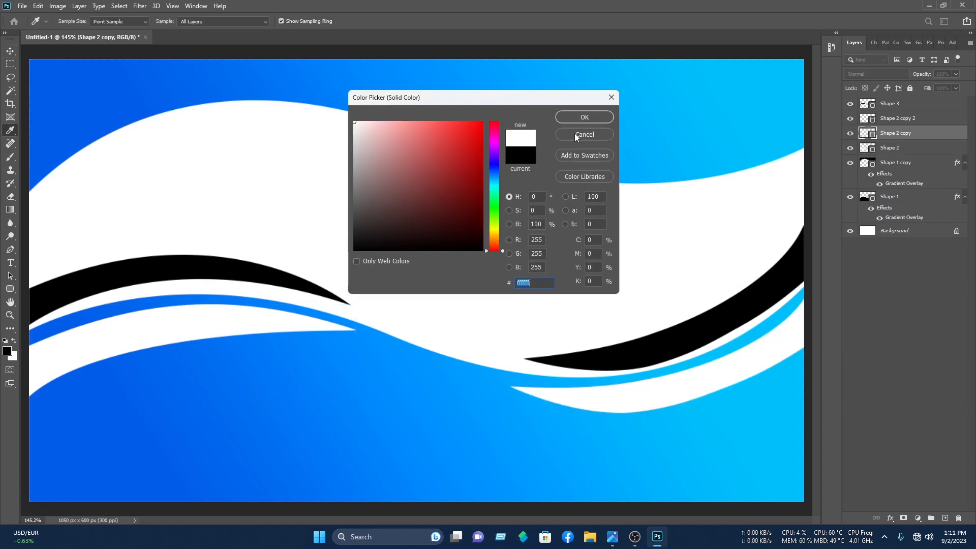
left_click(584, 117)
key("v")
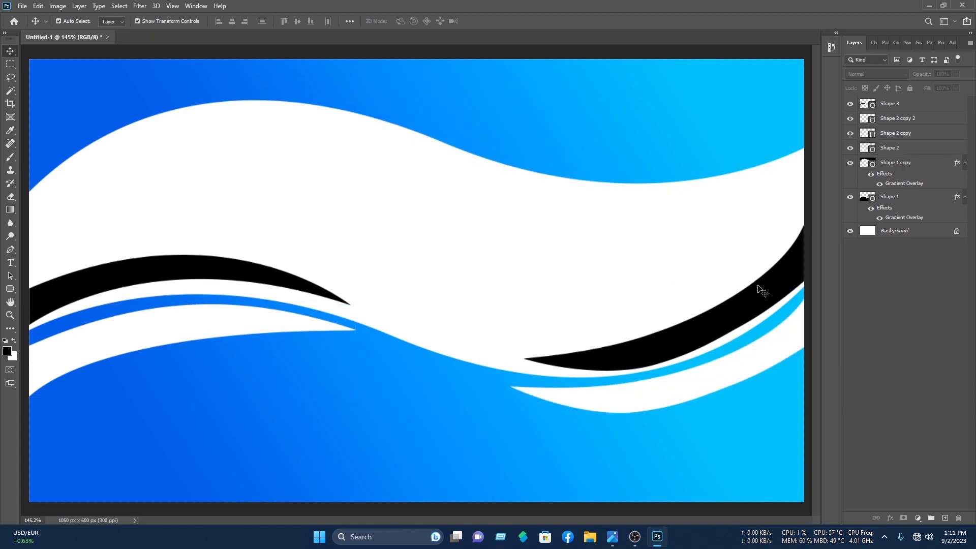
- Set the fill color of the upper-right swoosh to 0096ff
left_click(759, 291)
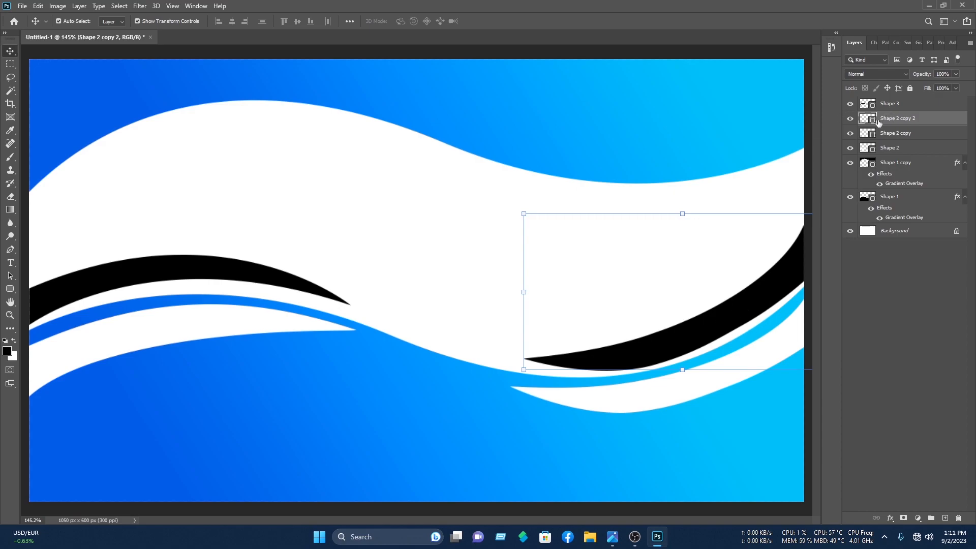
double_click(869, 119)
type("0096ff")
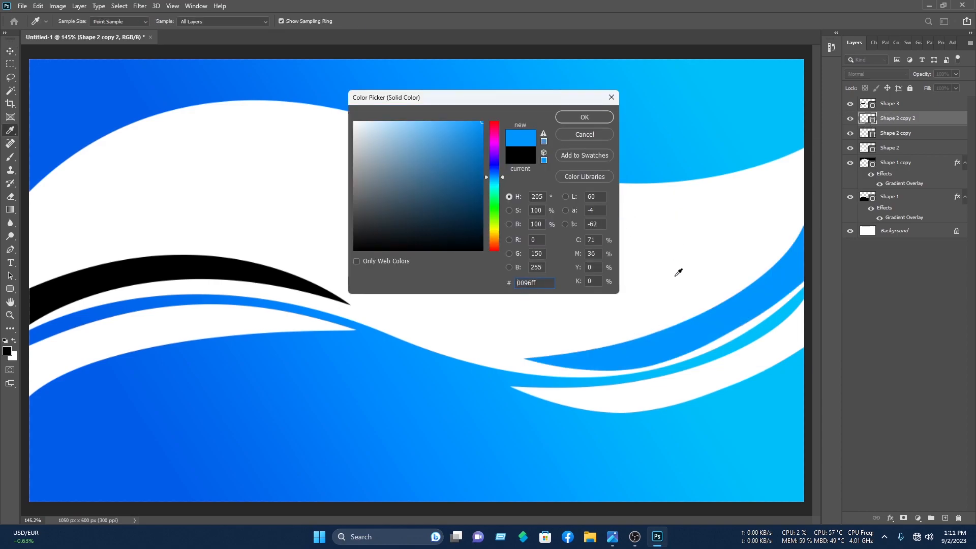
left_click(579, 117)
key("v")
- Set the fill color of the upper-left swoosh to 0096ff
left_click(246, 281)
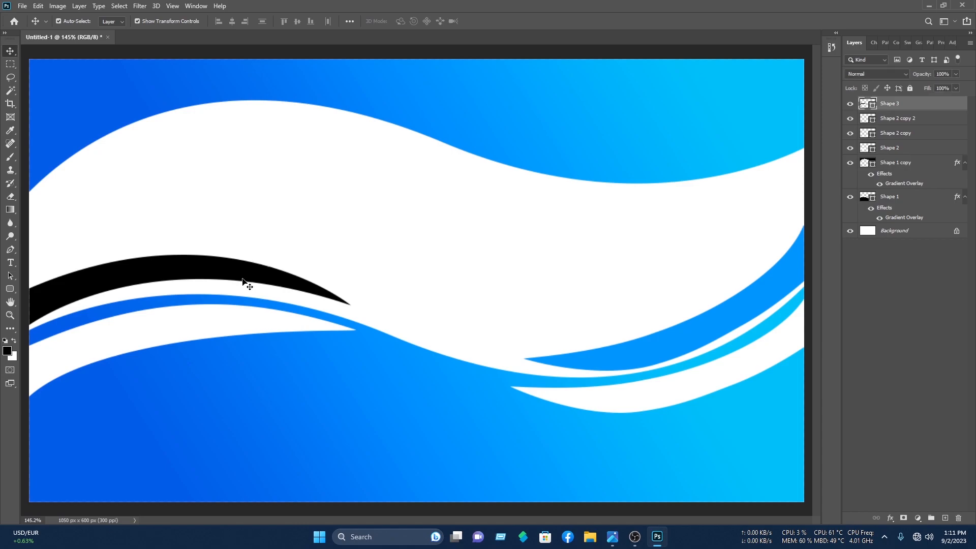
double_click(863, 105)
type("0096ff")
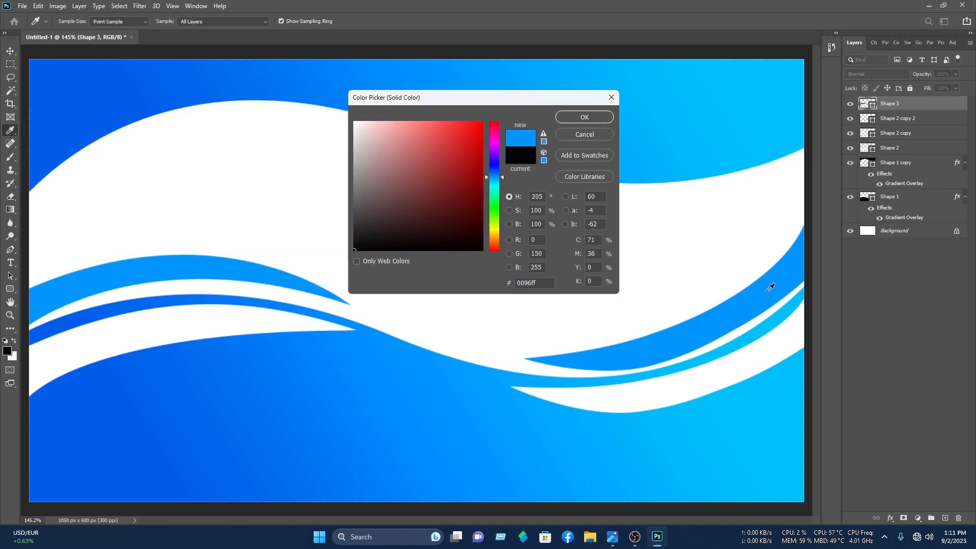
left_click(585, 117)
- Duplicate the top wave slightly lower and move the duplicate's layer beneath the original top wave
left_click(712, 179)
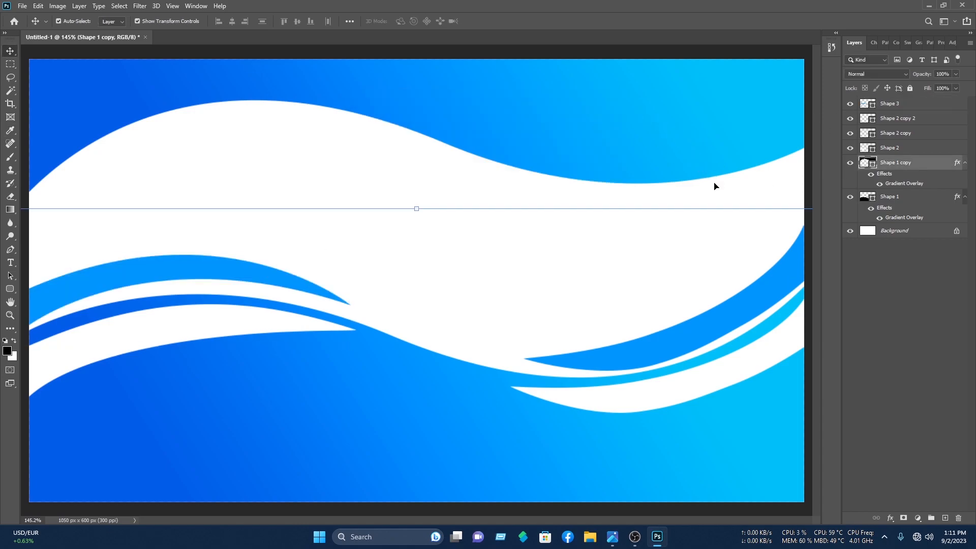
left_click(621, 278)
scroll(621, 277, "down", 2)
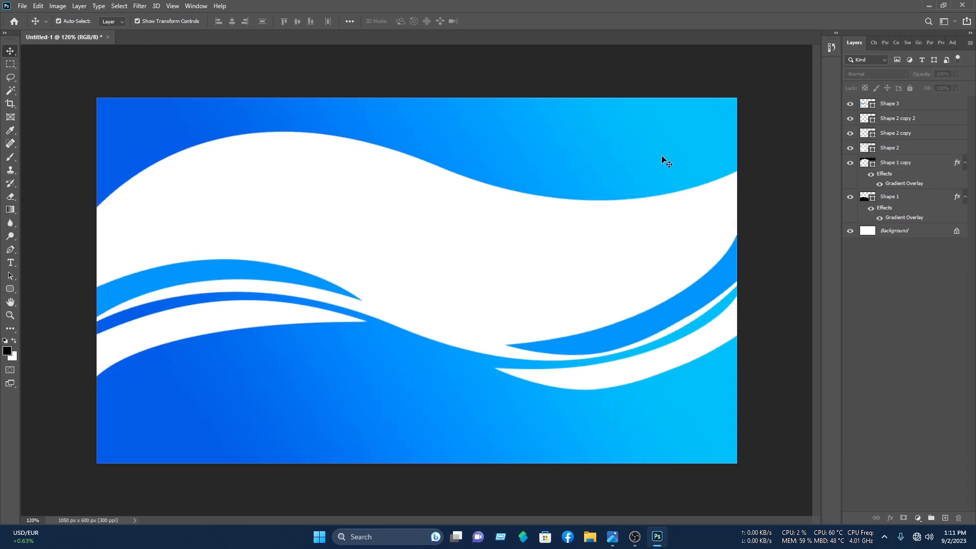
left_click(662, 158)
left_click_drag(661, 154, 661, 162, "alt")
left_click_drag(912, 164, 913, 220)
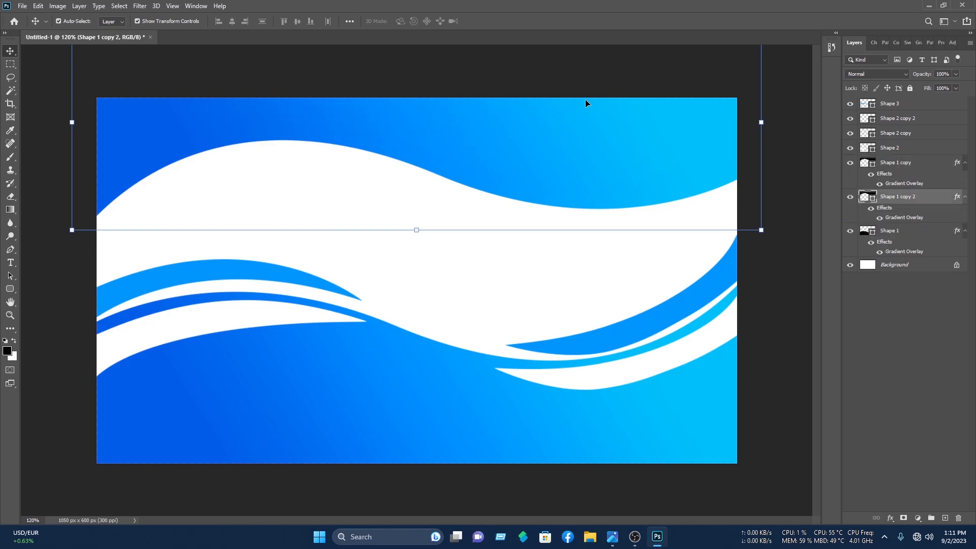
- Replace the gradient overlay on the duplicated top wave with a white color overlay
right_click(897, 201)
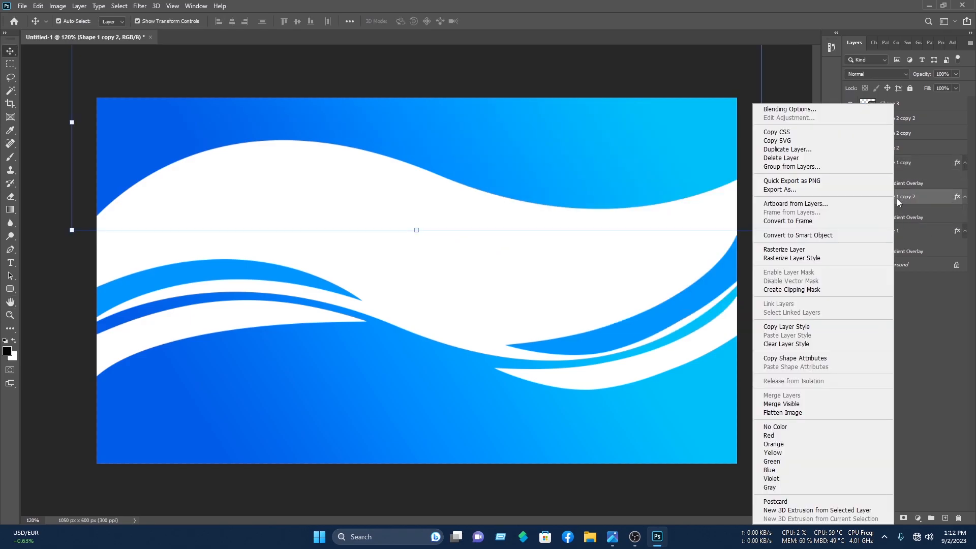
left_click(816, 109)
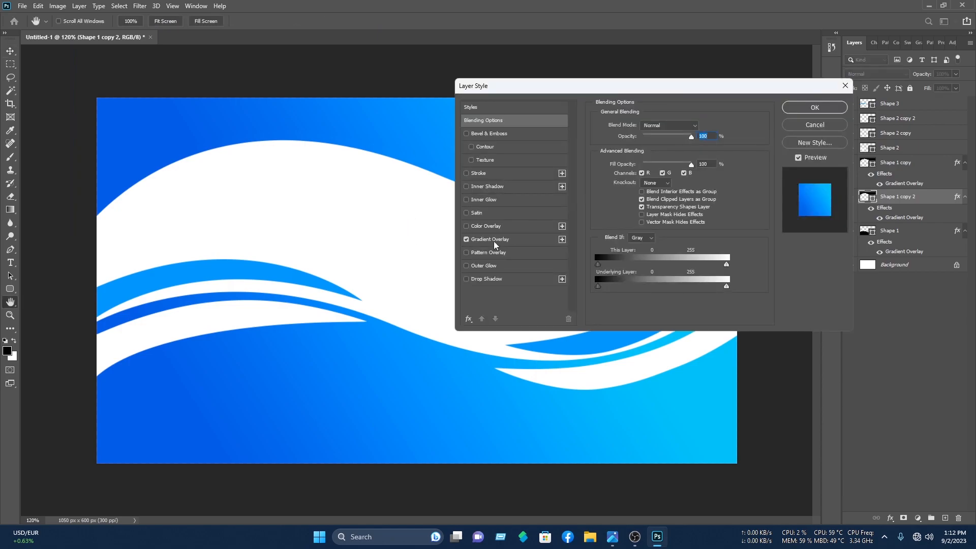
left_click(467, 239)
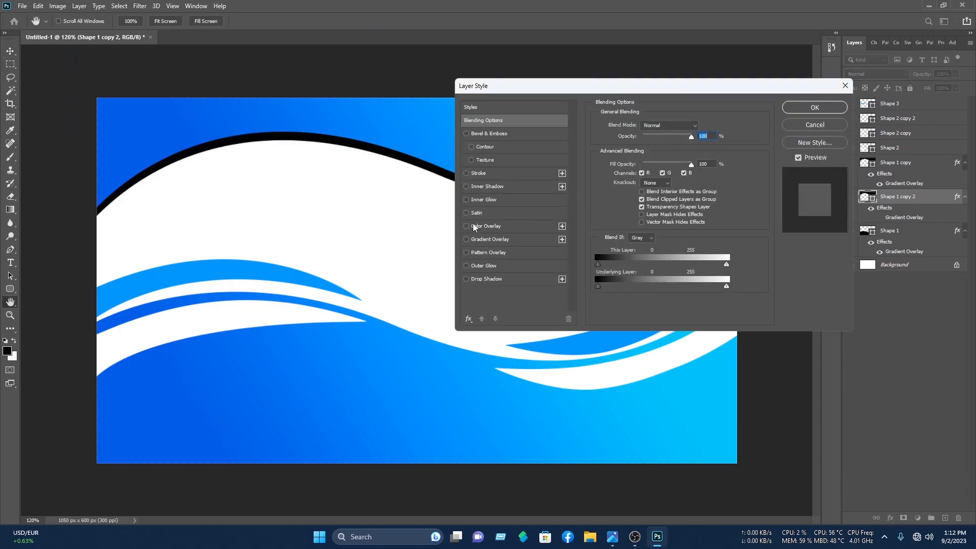
left_click(476, 227)
left_click(703, 127)
left_click_drag(459, 167, 241, 66)
left_click(583, 118)
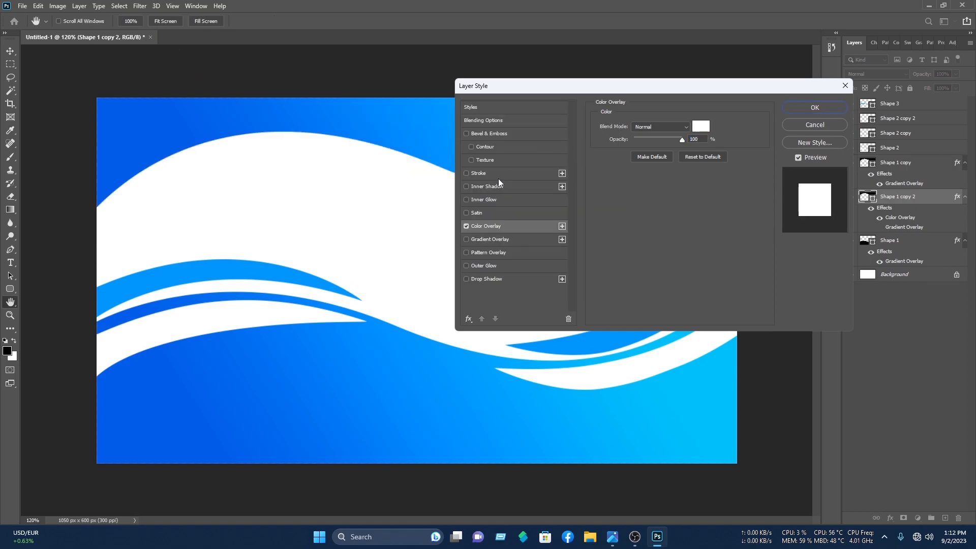
- Add a stroke to the duplicated top wave with a gradient fill from the Blues presets, running from deep blue to cyan
left_click(479, 173)
left_click(640, 183)
left_click(632, 198)
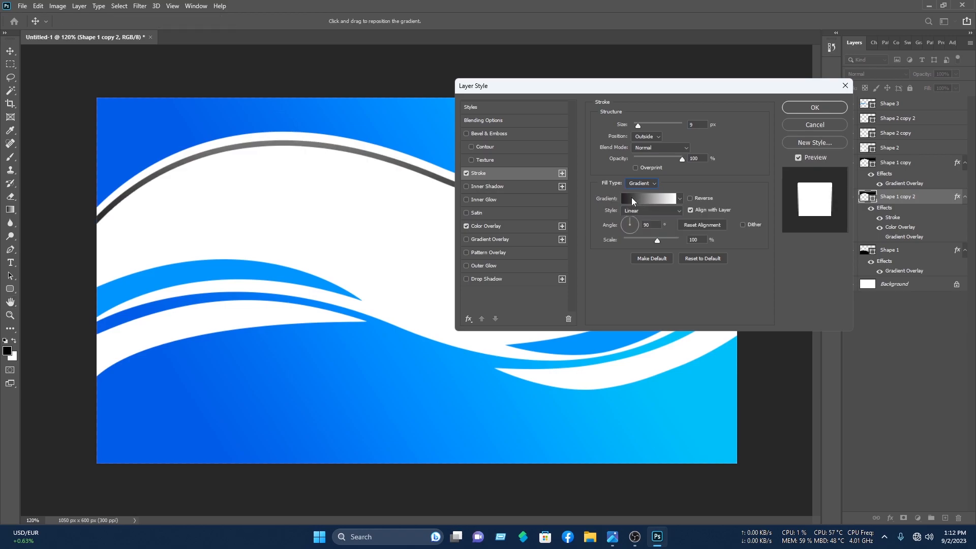
left_click(663, 203)
left_click(446, 147)
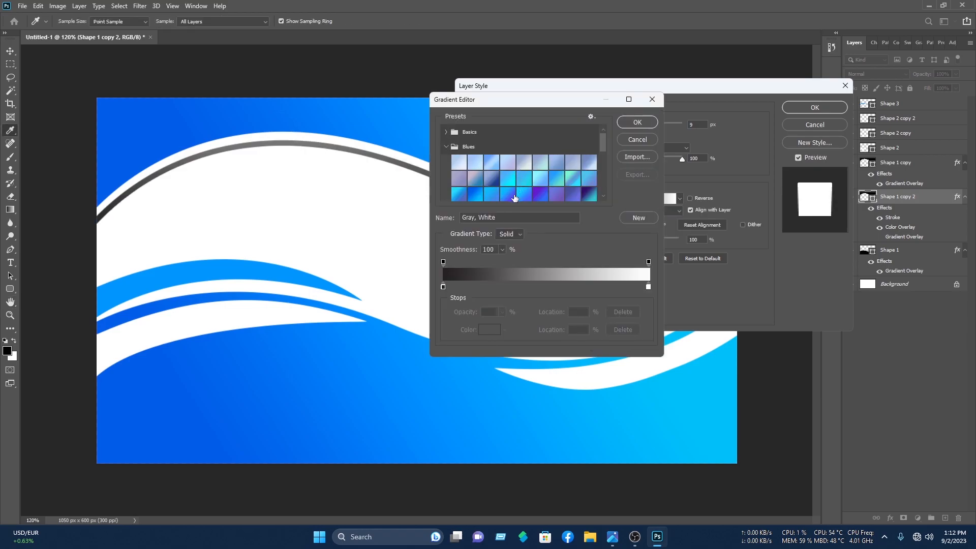
left_click(475, 194)
- Add a violet color stop at 46% to the stroke gradient and apply the edited gradient
left_click(539, 287)
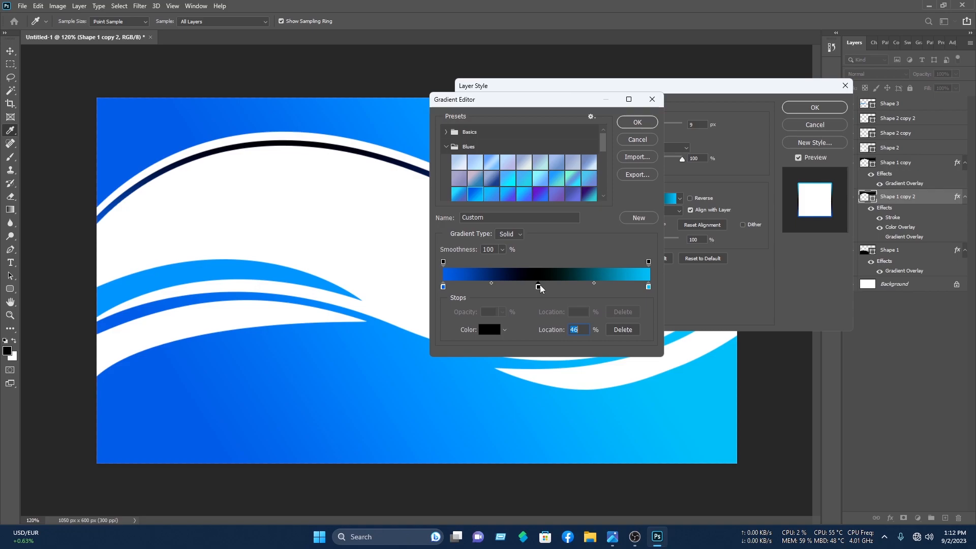
left_click(489, 334)
left_click_drag(496, 171, 494, 159)
left_click(443, 123)
left_click(444, 123)
left_click(585, 117)
left_click(638, 122)
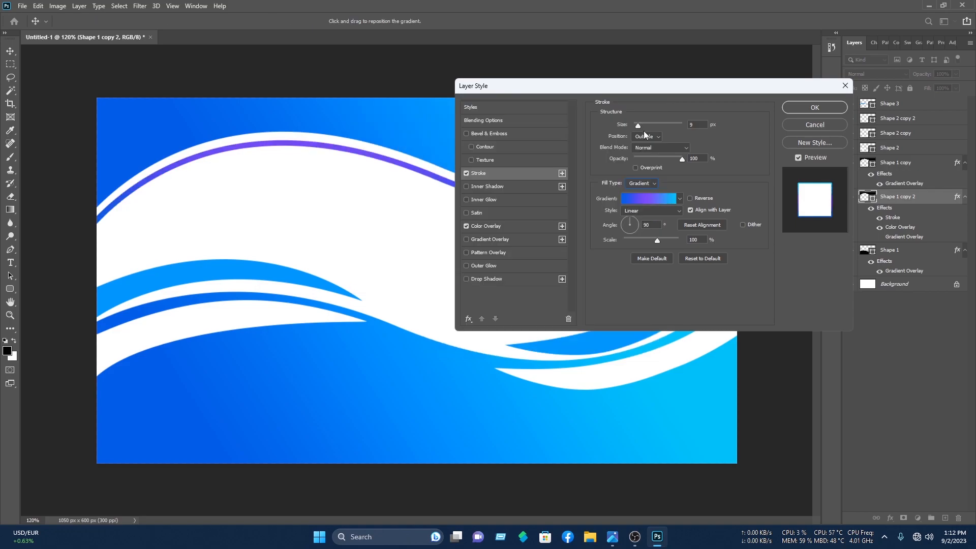
- Reduce the stroke size to 3 px, apply the layer style, and move the duplicated wave up slightly
left_click(649, 196)
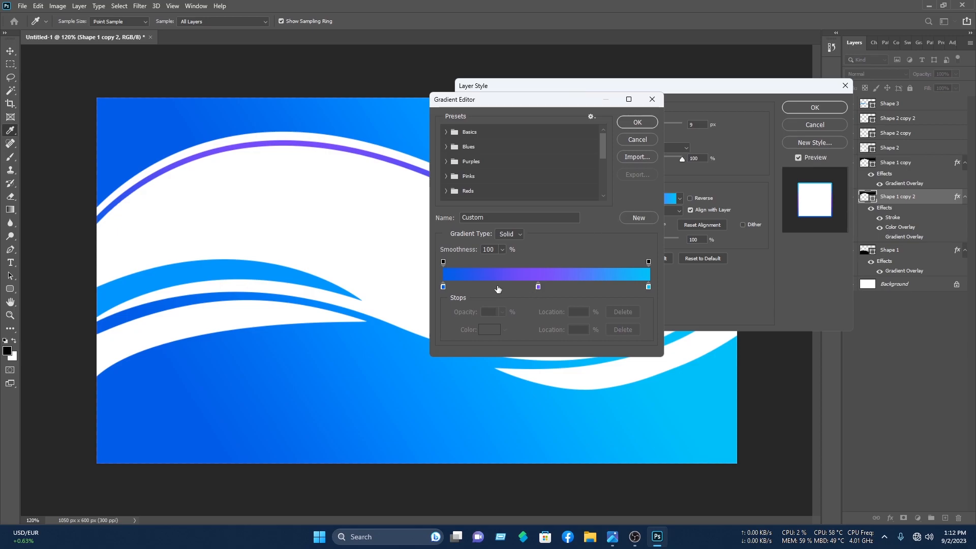
left_click(639, 126)
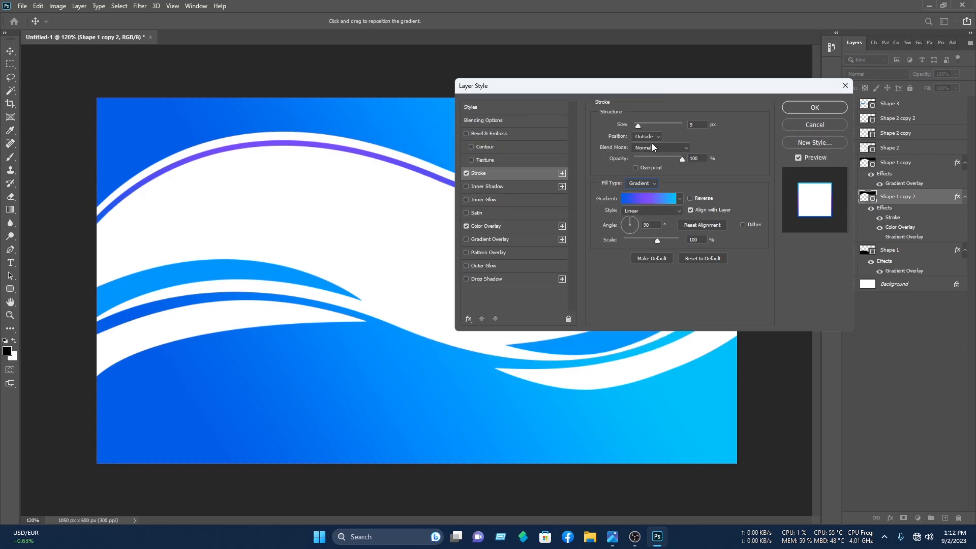
left_click_drag(641, 126, 635, 128)
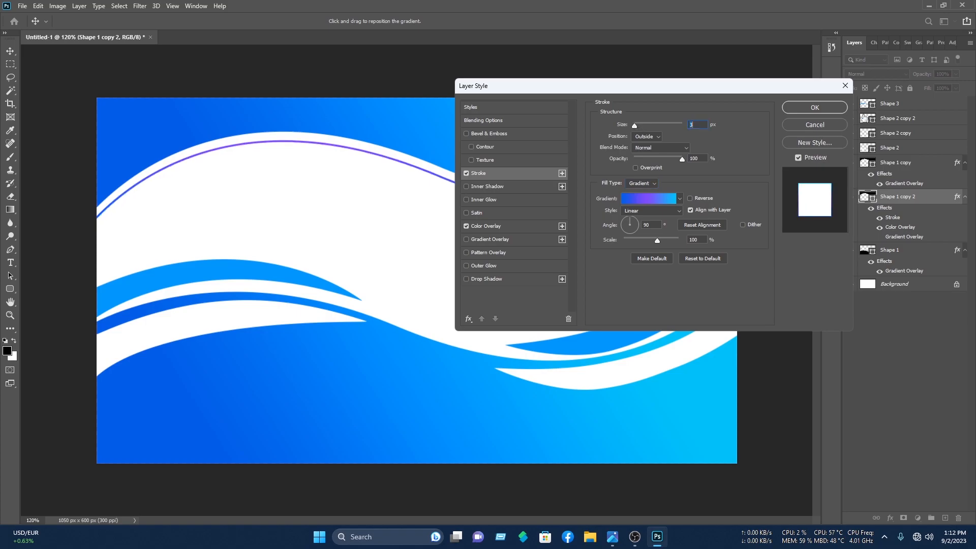
left_click(830, 105)
left_click_drag(676, 202, 675, 194)
left_click(794, 140)
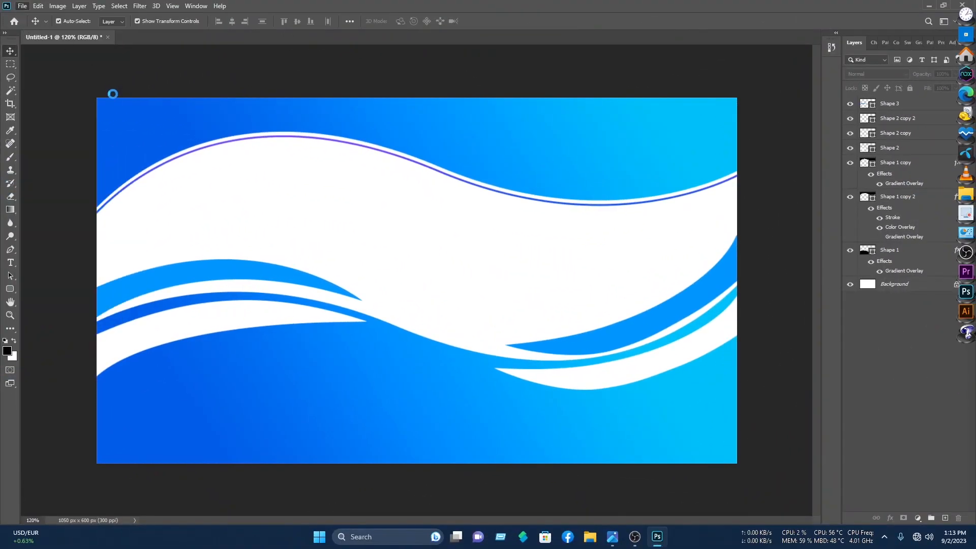
- Open the white globe, envelope, location and phone-call icon files together with profile_icon.png from the business cards icon folder
key("ctrl+o")
double_click(142, 151)
scroll(294, 121, "down", 2)
scroll(294, 121, "down", 6)
left_click(304, 160)
left_click(206, 160, "ctrl")
scroll(205, 160, "down", 1)
left_click(113, 155, "ctrl")
scroll(271, 145, "down", 2)
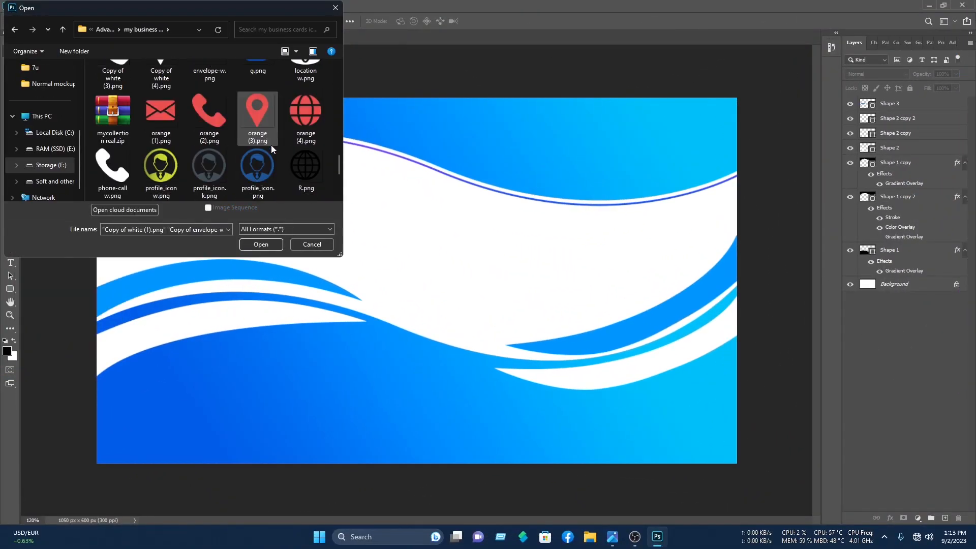
left_click(264, 243)
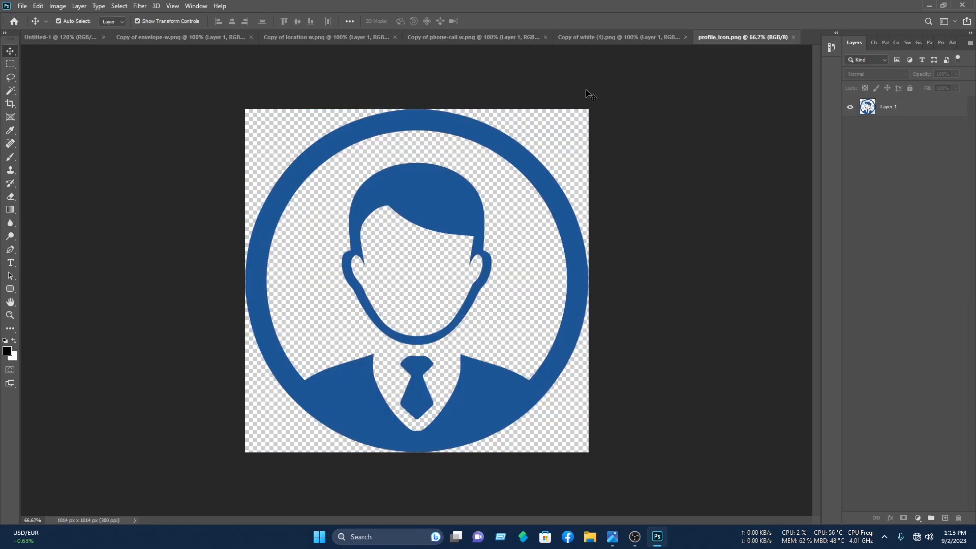
- Bring the white phone icon into the card design, scale it down, and place it on the lower-left blue wave
left_click(203, 37)
left_click(346, 35)
left_click(447, 36)
left_click_drag(74, 48, 350, 350)
left_click_drag(193, 205, 337, 347)
left_click_drag(369, 356, 356, 232)
left_click_drag(491, 216, 210, 368)
left_click(503, 22)
- Bring the white envelope icon into the card design, scale it down, and place it directly below the phone icon
left_click(346, 37)
left_click(621, 37)
left_click(203, 37)
left_click_drag(387, 244, 308, 355)
left_click_drag(442, 301, 196, 469)
left_click_drag(186, 474, 211, 402)
left_click(503, 22)
- Bring the white globe icon into the card design, scale it down, and place it directly below the envelope icon
left_click(621, 37)
left_click_drag(416, 280, 369, 427)
left_click_drag(388, 351, 297, 428)
left_click_drag(286, 441, 212, 434)
key("Return")
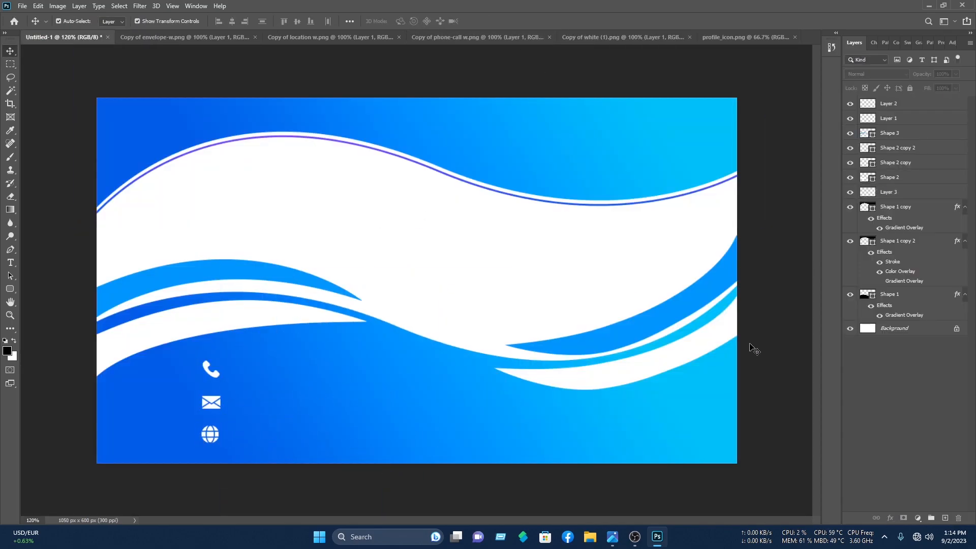
- Select the wave and swoosh shape layers and lock them
left_click_drag(766, 488, 593, 93)
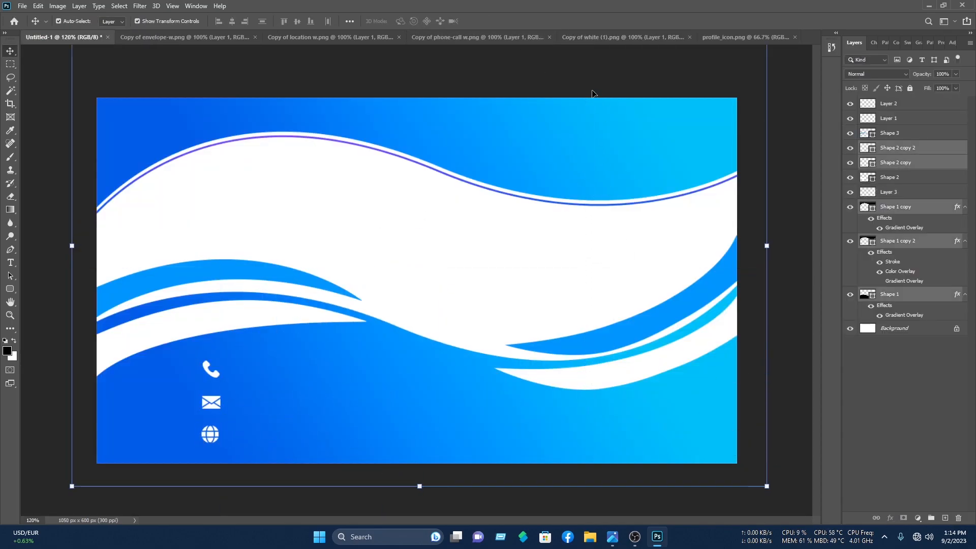
left_click(910, 88)
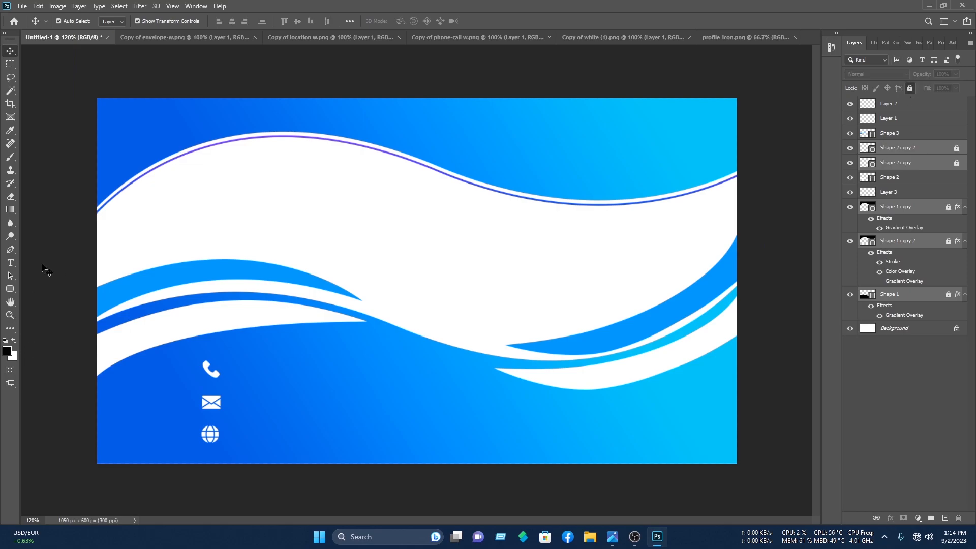
left_click_drag(44, 270, 108, 342)
left_click(909, 88)
- Place the location icon on the lower blue wave and the profile icon in the white area, and close the icon files
left_click(330, 37)
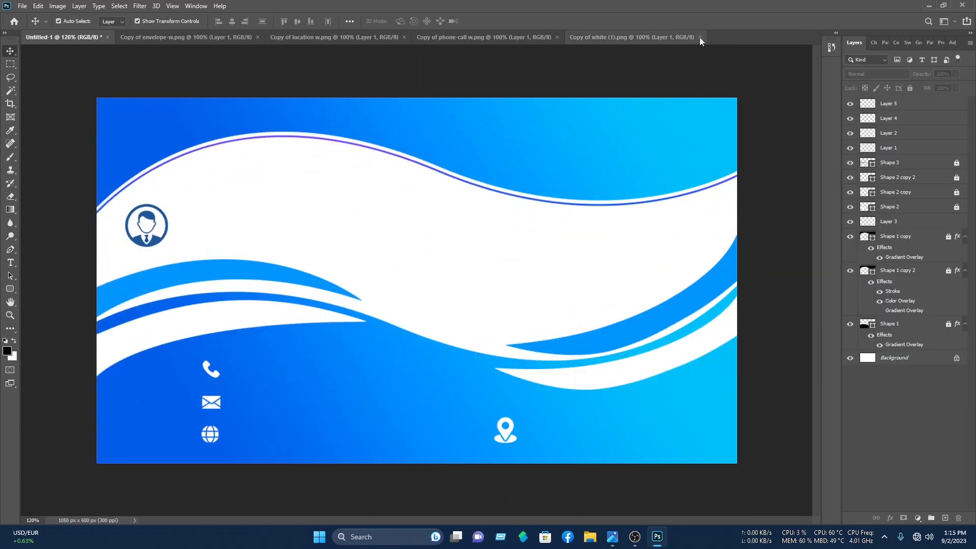
left_click(700, 38)
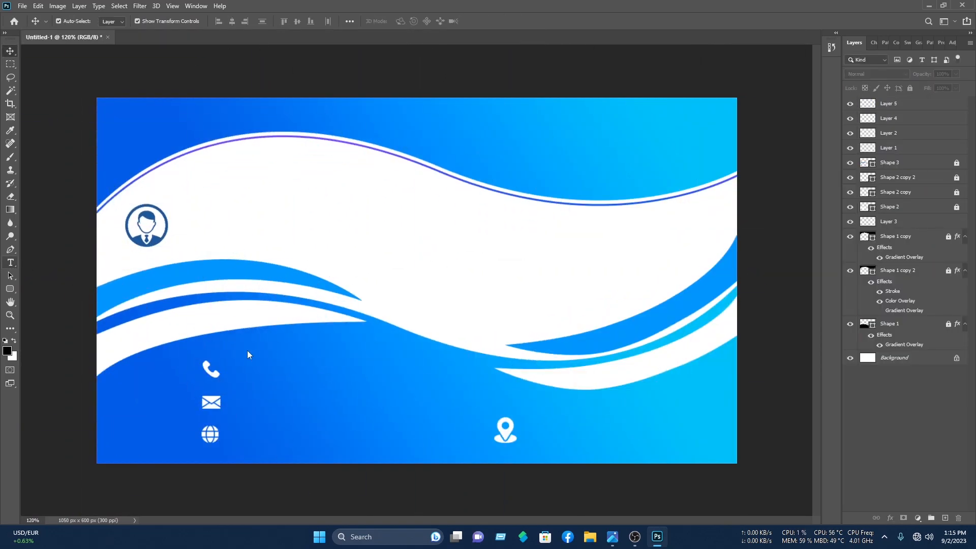
- Add a white Cooper Black text line with the placeholder phone number beside the phone icon
left_click(236, 368)
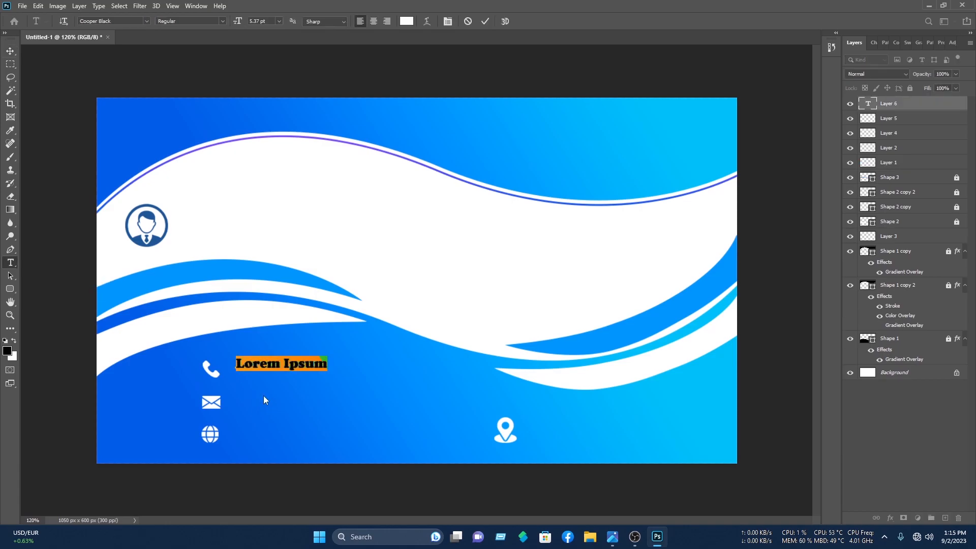
type("+880")
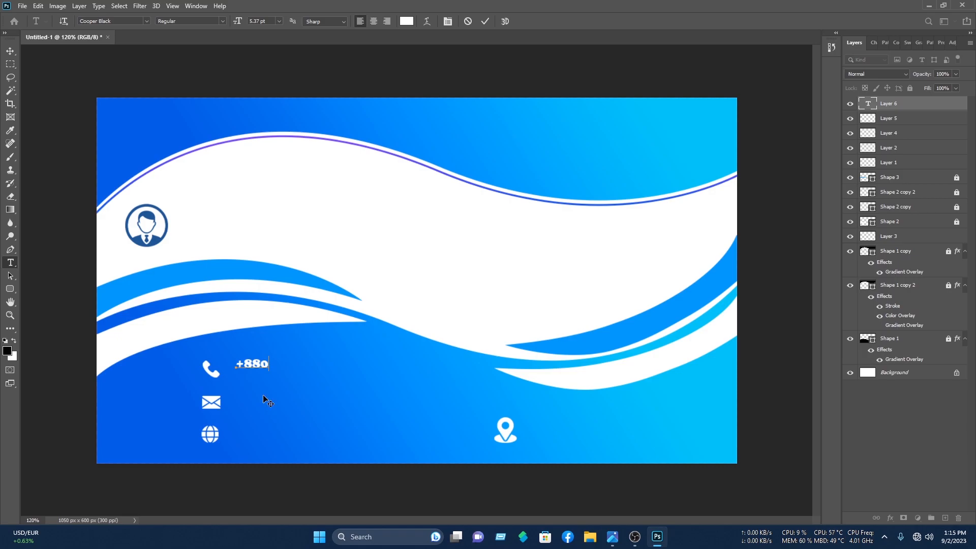
type(" XXXXXXX")
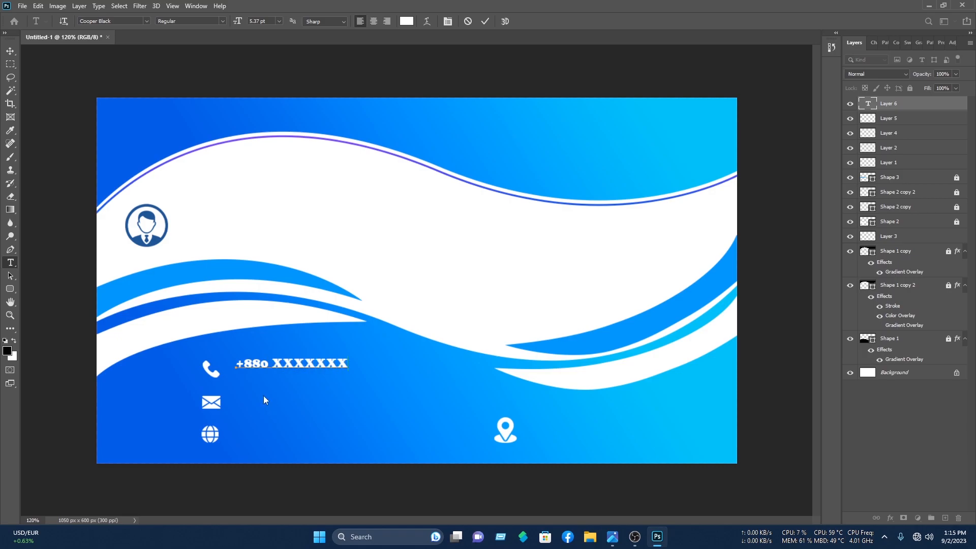
type("XXX")
left_click(484, 21)
- Duplicate the phone number line directly below itself, scale both lines down, and align them beside the phone icon
left_click(10, 51)
left_click_drag(362, 367, 334, 366)
left_click(32, 225)
key("Up")
key("Up")
key("Right")
key("Right")
key("Right")
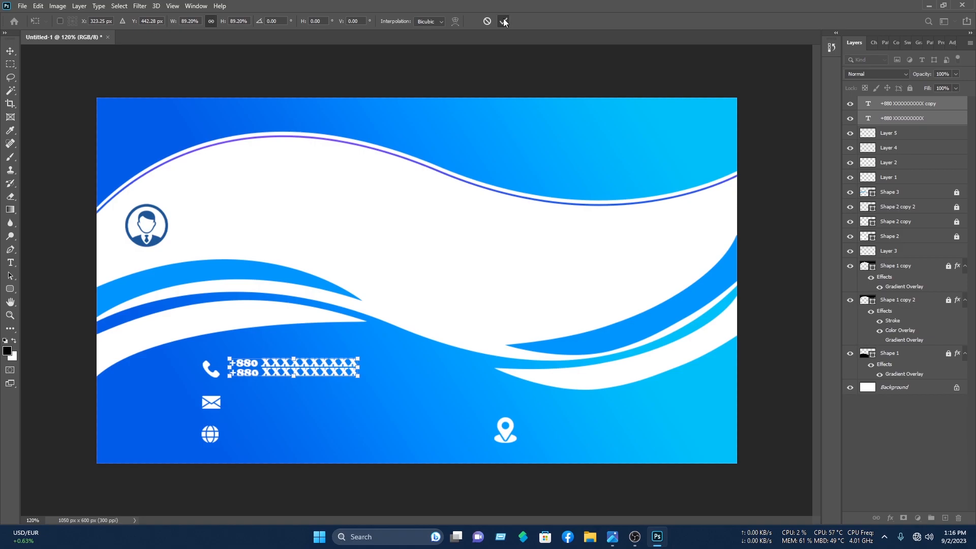
left_click(503, 20)
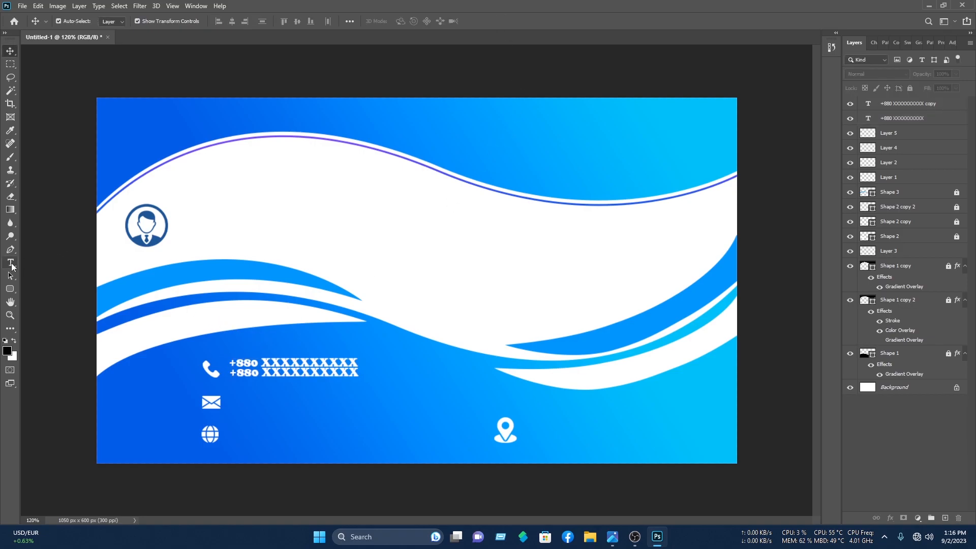
- Add a white text line with the placeholder e-mail address beside the envelope icon
left_click(11, 263)
left_click(239, 409)
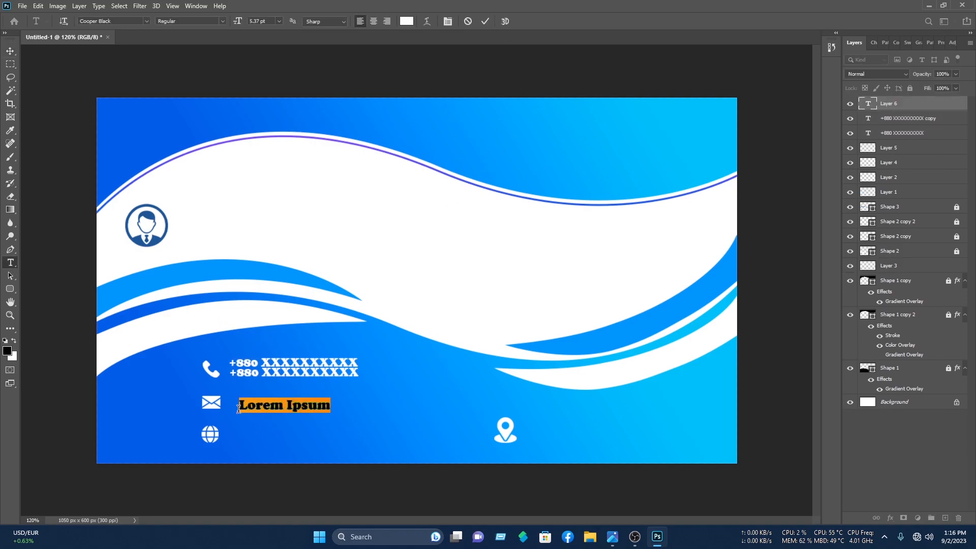
type("exam")
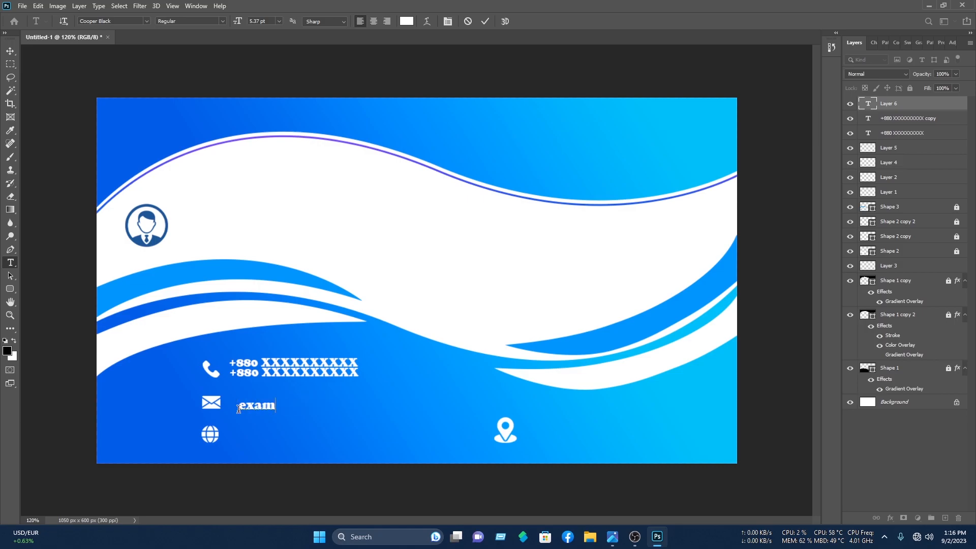
type("ple@mail.com")
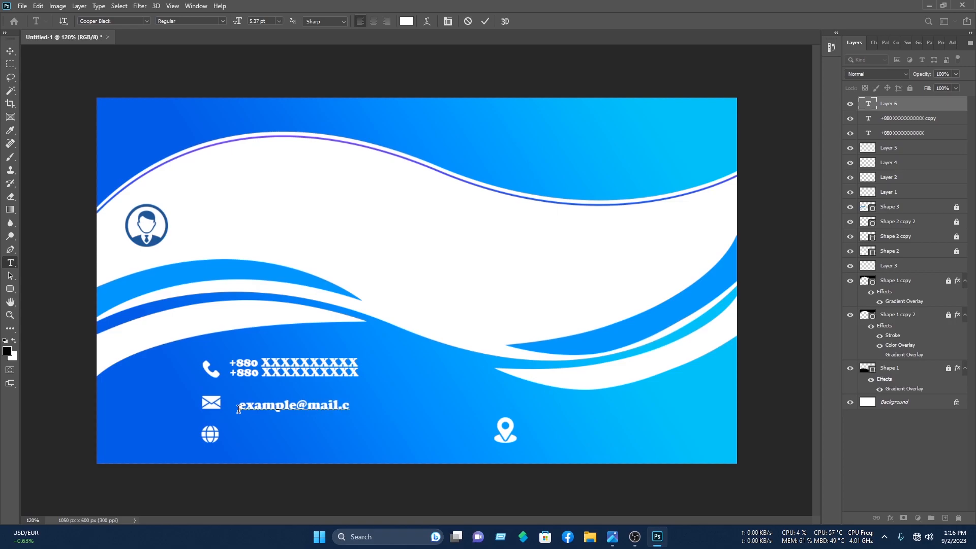
- Scale down the e-mail line, duplicate it directly below, and fit both lines beside the envelope icon
left_click(10, 51)
left_click_drag(370, 399, 341, 406)
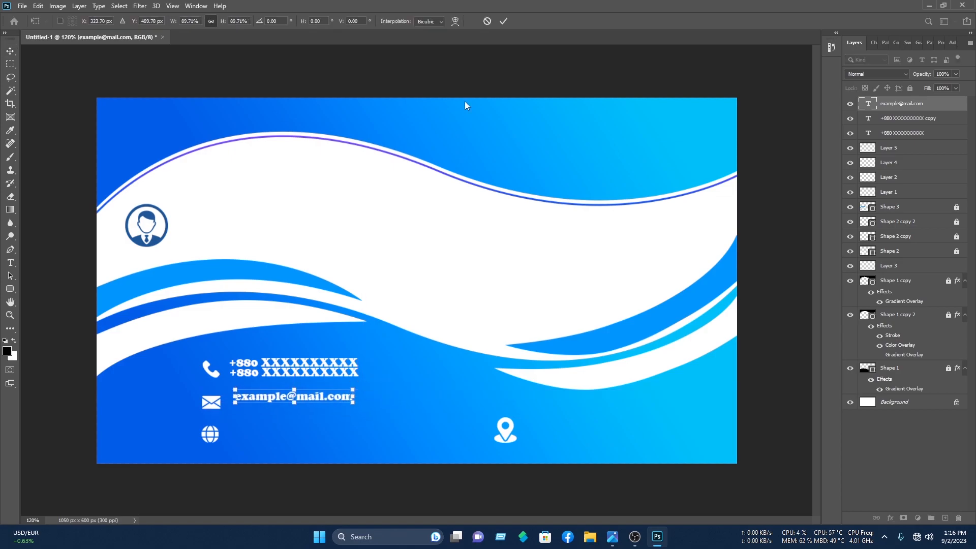
left_click(503, 21)
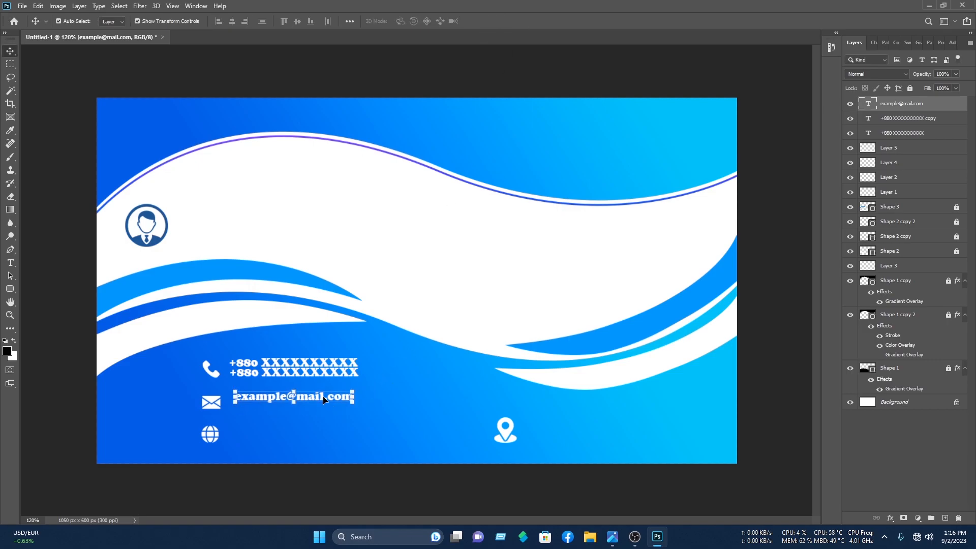
mouse_move(321, 398)
left_mouse_down()
mouse_move(323, 410)
mouse_move(353, 390)
mouse_move(326, 401)
left_mouse_up()
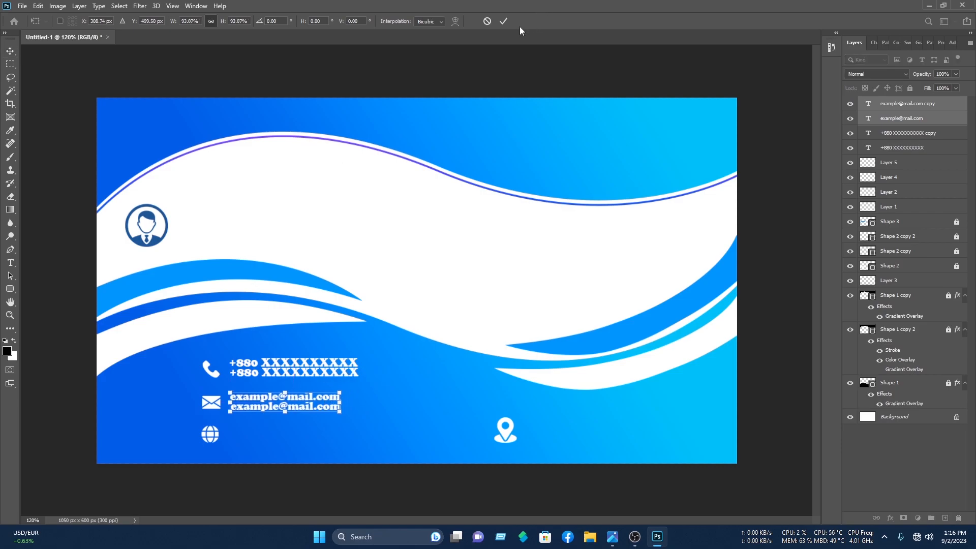
left_click(503, 21)
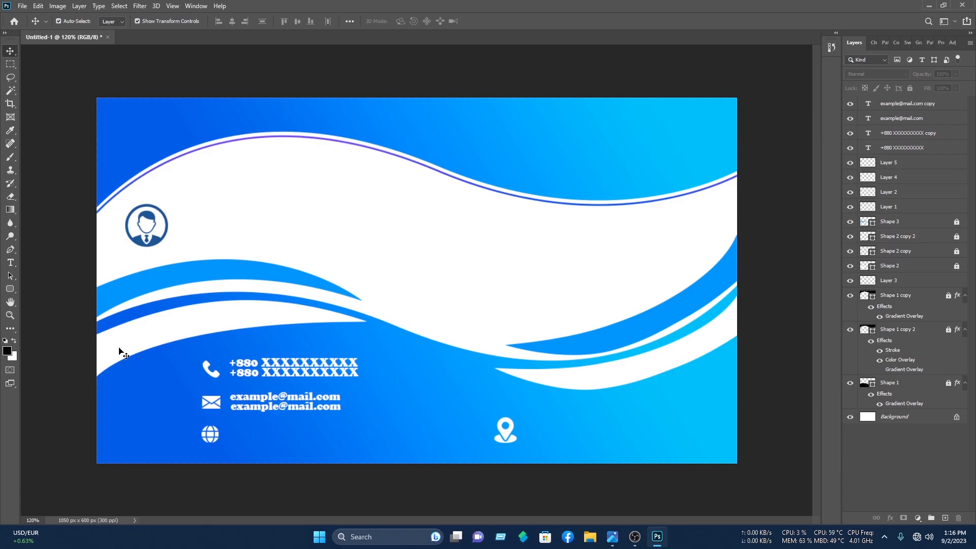
left_click(10, 262)
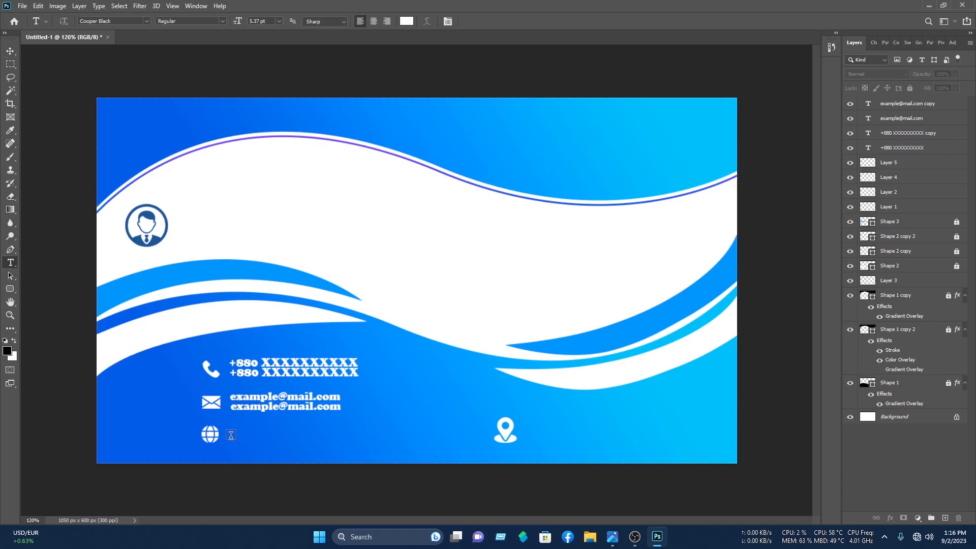
left_click(231, 435)
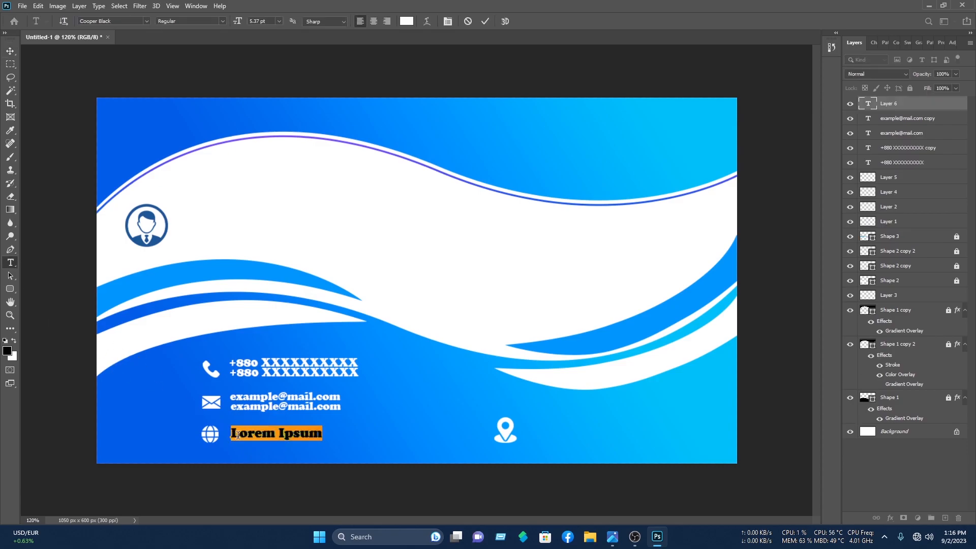
type("www")
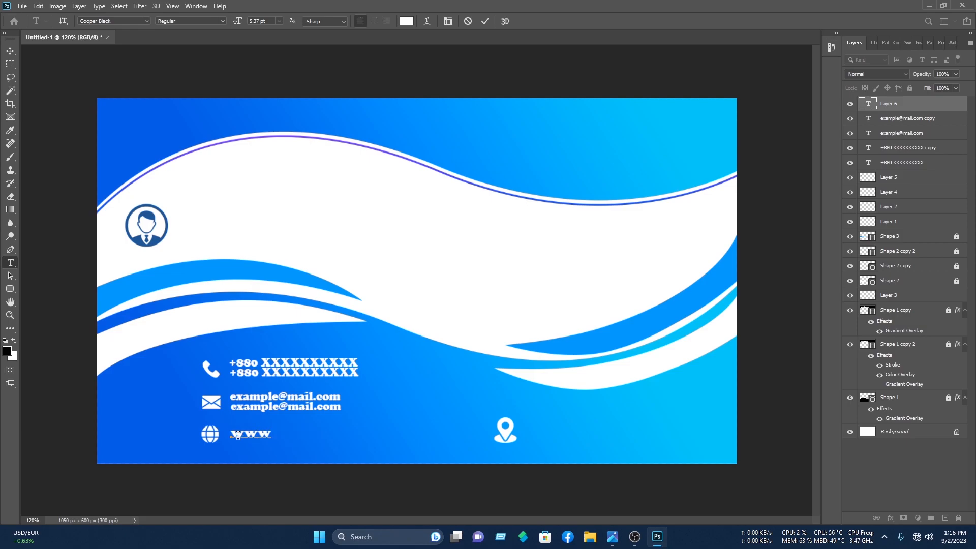
type(".example.com")
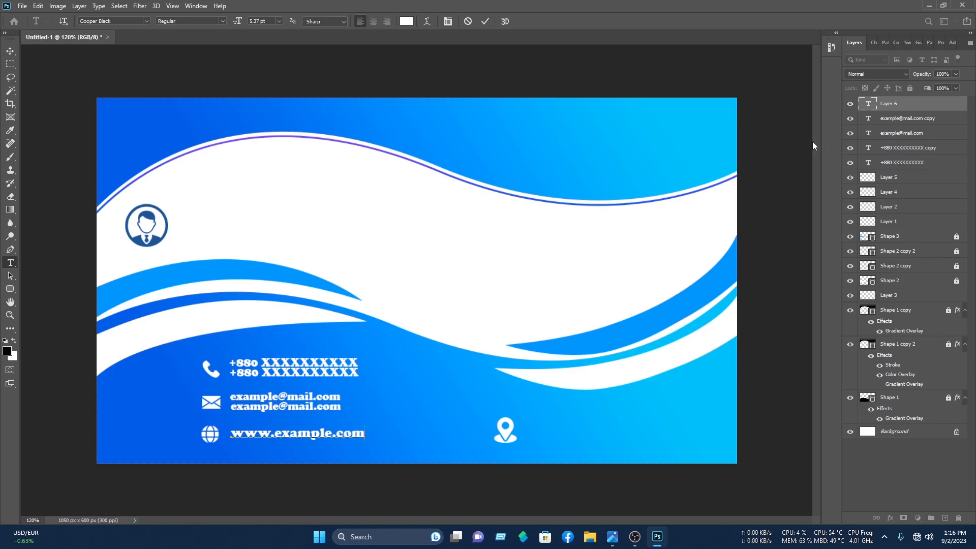
- Scale down the web address line and place it beside the globe icon
left_click(485, 21)
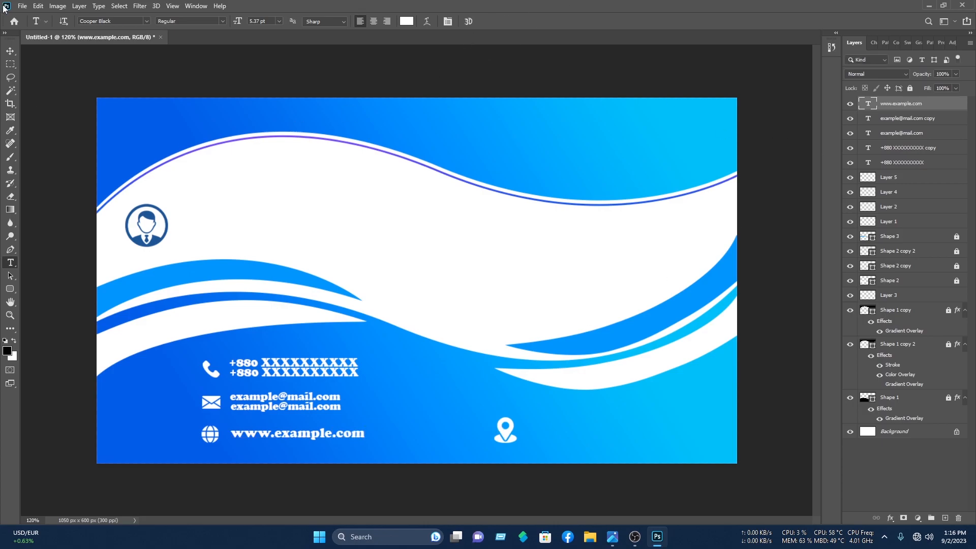
left_click(11, 51)
mouse_move(344, 432)
left_mouse_down()
mouse_move(353, 427)
mouse_move(313, 439)
mouse_move(323, 443)
mouse_move(326, 431)
left_mouse_up()
left_click(504, 21)
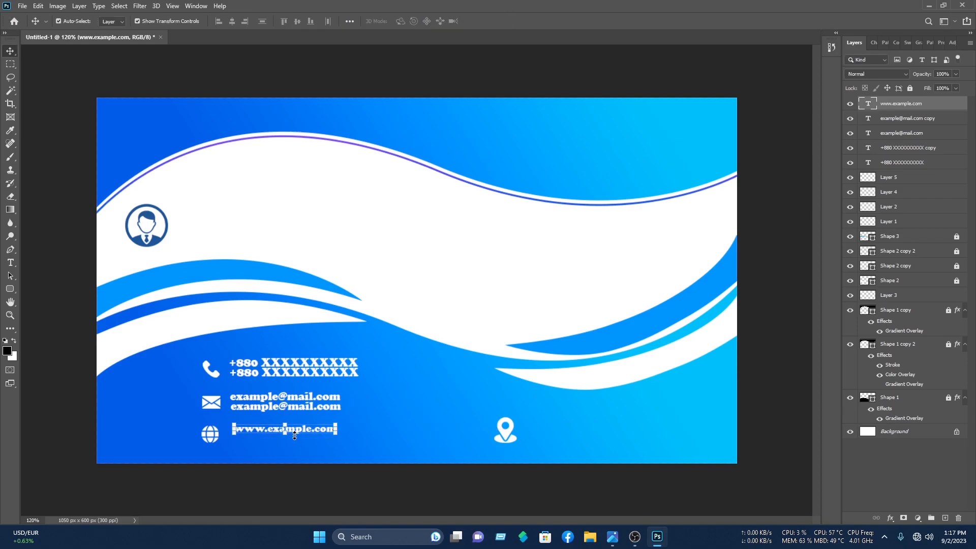
- Duplicate the web address line directly below itself and align both lines beside the globe icon
left_click_drag(297, 429, 336, 438)
left_click(61, 262)
left_click_drag(291, 431, 297, 433)
key("Down")
key("Down")
key("Down")
key("Down")
key("Down")
left_click(55, 249)
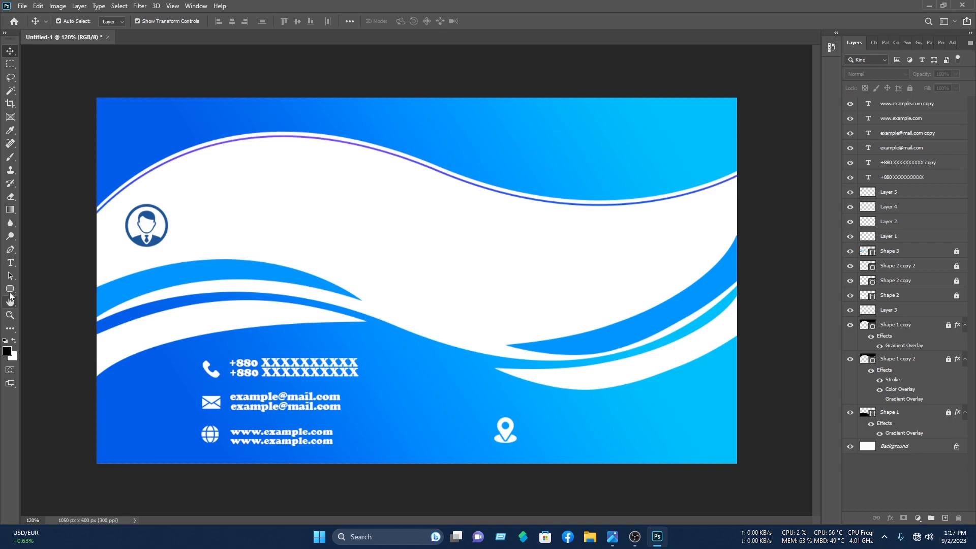
- Add the white text line "Write your location" beside the location pin icon
left_click(10, 262)
left_click(528, 434)
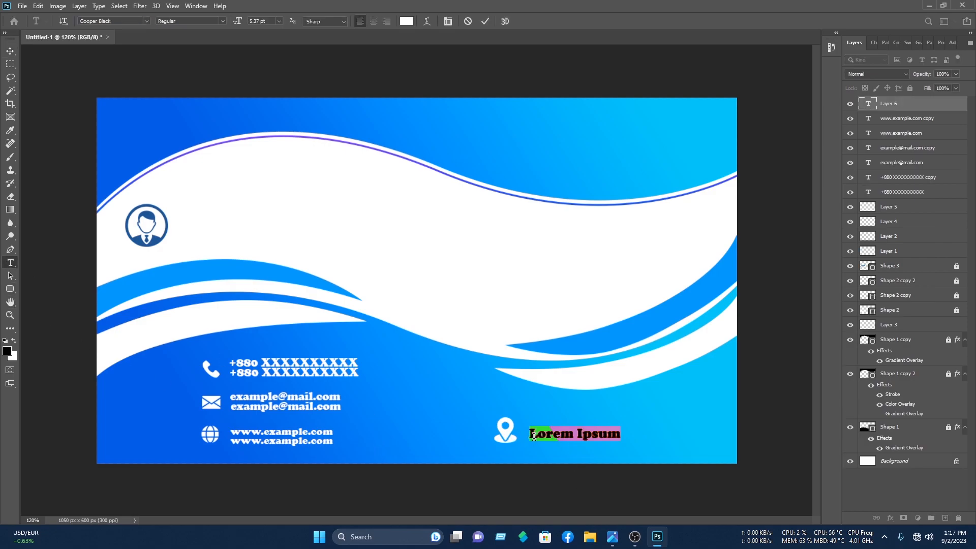
type("Write your location")
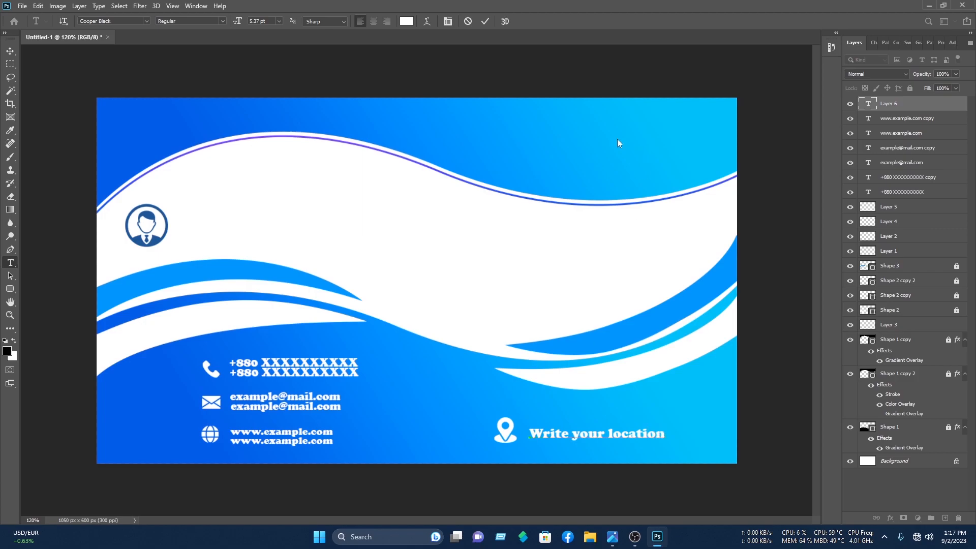
key("ctrl+Return")
- Enlarge the location text to about 141% and shift it together with the pin icon slightly towards the card's centre
key("v")
left_click_drag(665, 429, 718, 438)
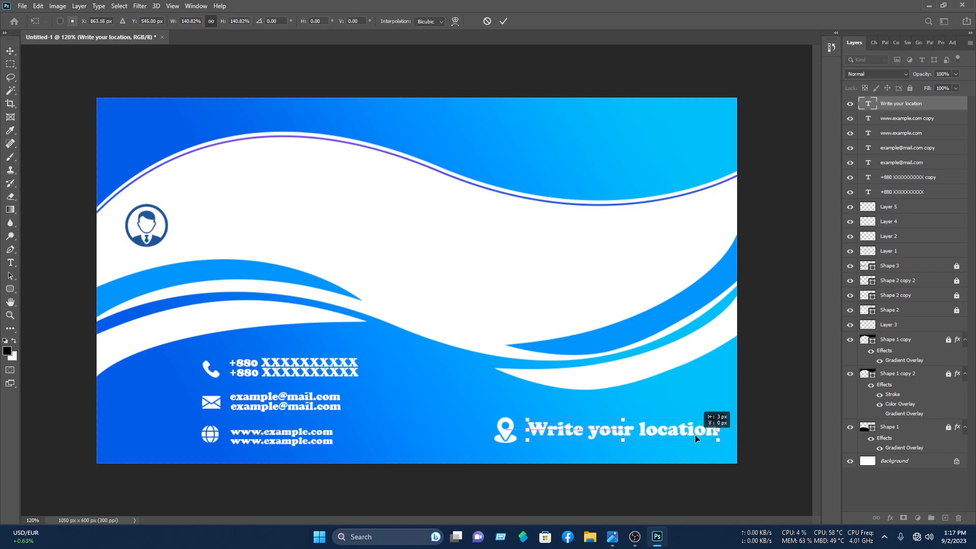
left_click(503, 21)
left_click(715, 476)
left_click_drag(724, 445, 497, 426)
left_click_drag(565, 427, 552, 428)
left_click(783, 263)
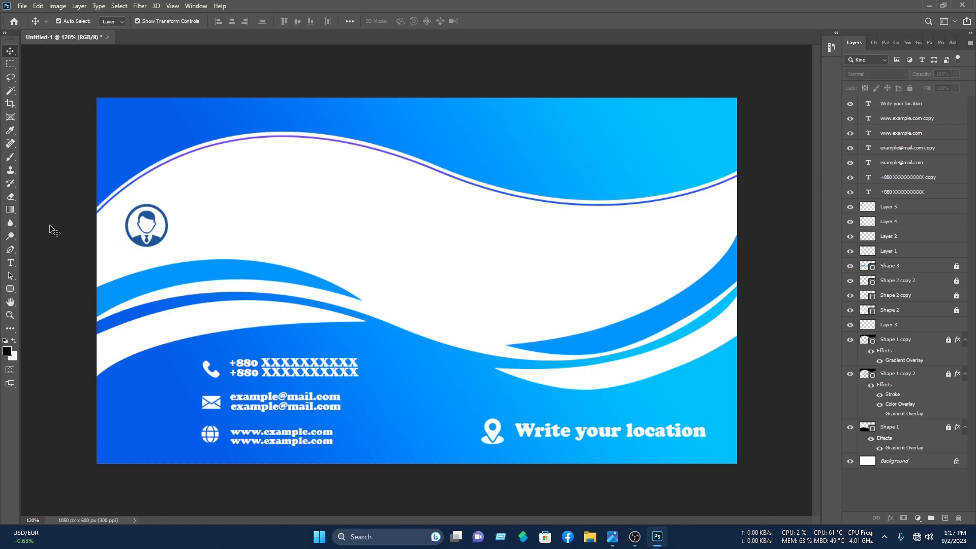
- Add a text line with the card owner's full name beside the person icon, coloured with blue sampled from the upper wave
left_click(10, 262)
left_click(196, 228)
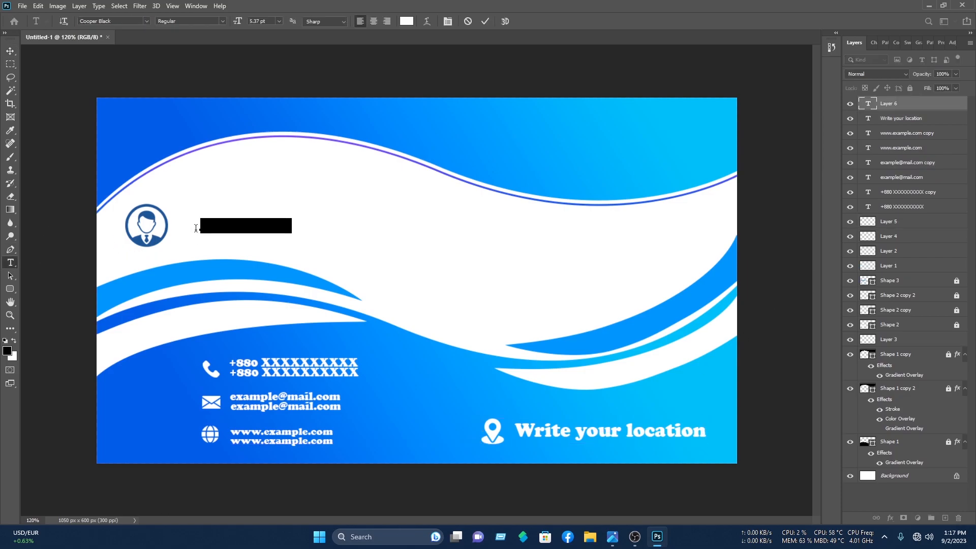
key("BackSpace")
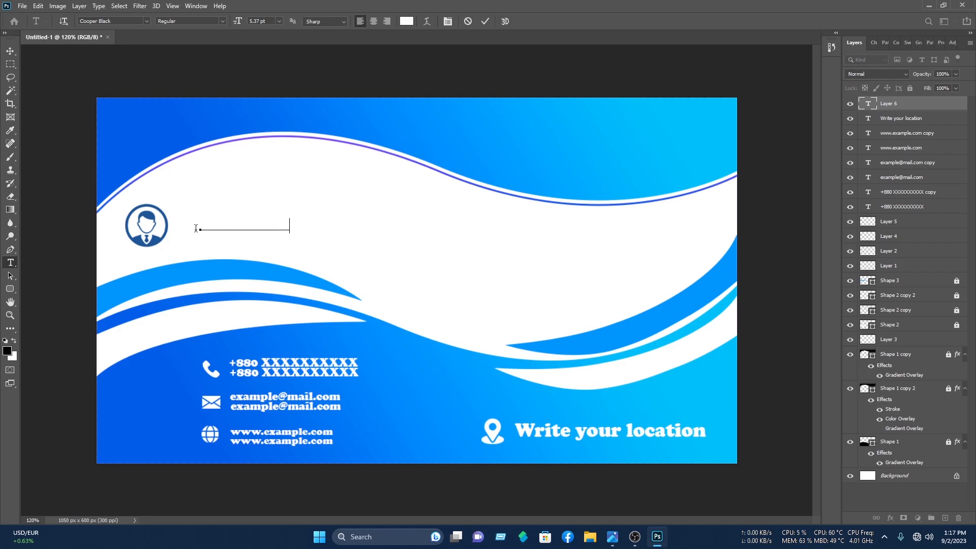
key("ctrl")
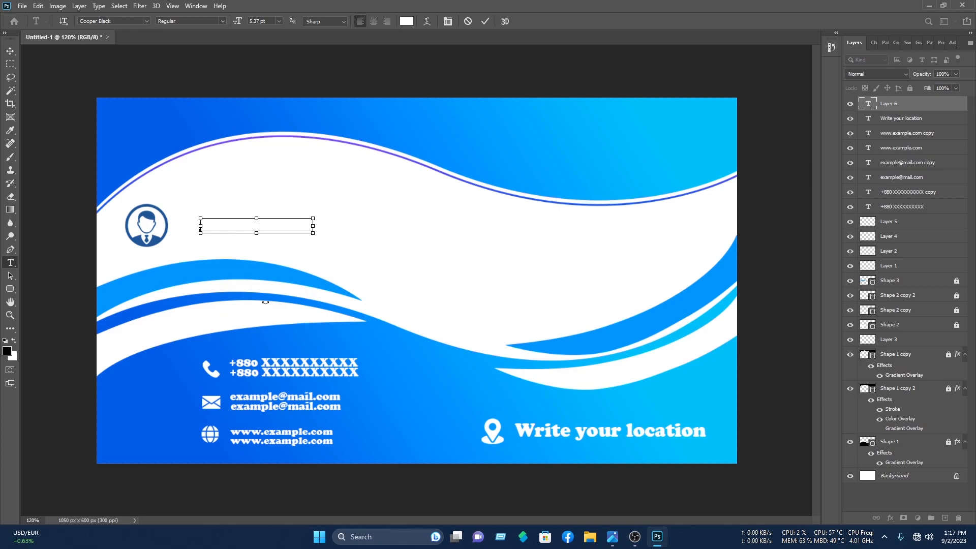
key("ctrl+a")
left_click(407, 20)
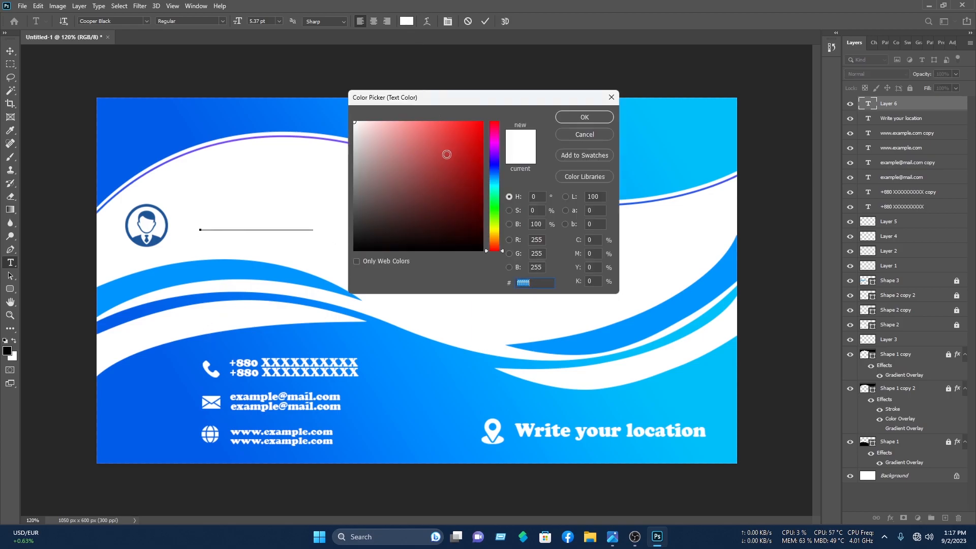
left_click(159, 128)
left_click(584, 117)
key("ctrl+Return")
- Enlarge the name text to about 158% and position it next to the person icon
mouse_move(314, 220)
left_mouse_down()
mouse_move(383, 206)
mouse_move(303, 223)
mouse_move(300, 234)
left_mouse_up()
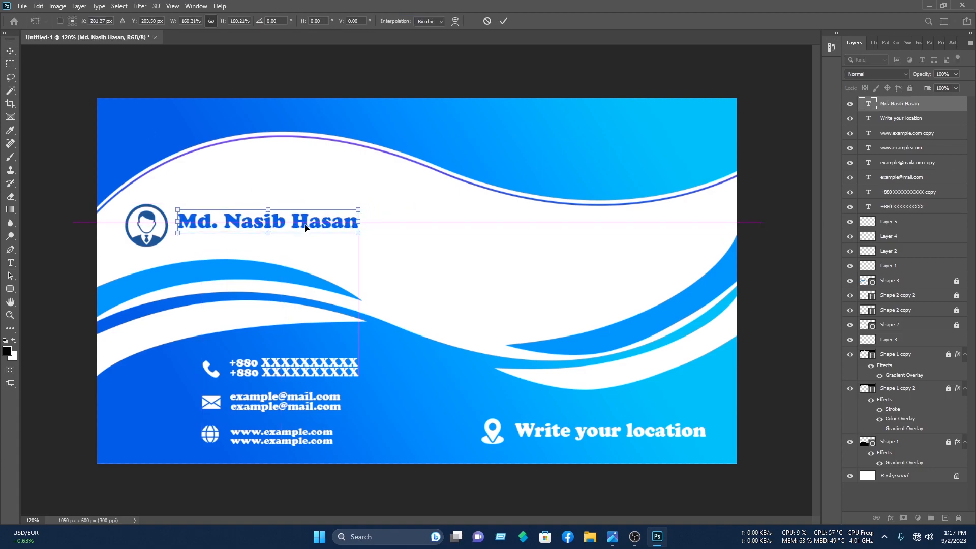
left_click_drag(359, 208, 355, 210)
left_click(503, 20)
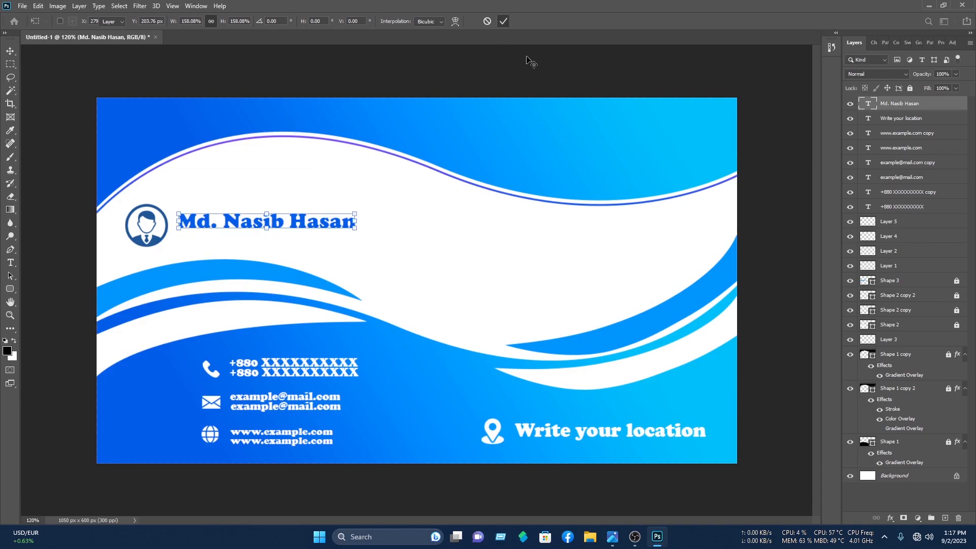
- Draw a thin black rounded rectangle as an underline beneath the name
left_click(10, 289)
left_click(11, 290)
right_click(11, 290)
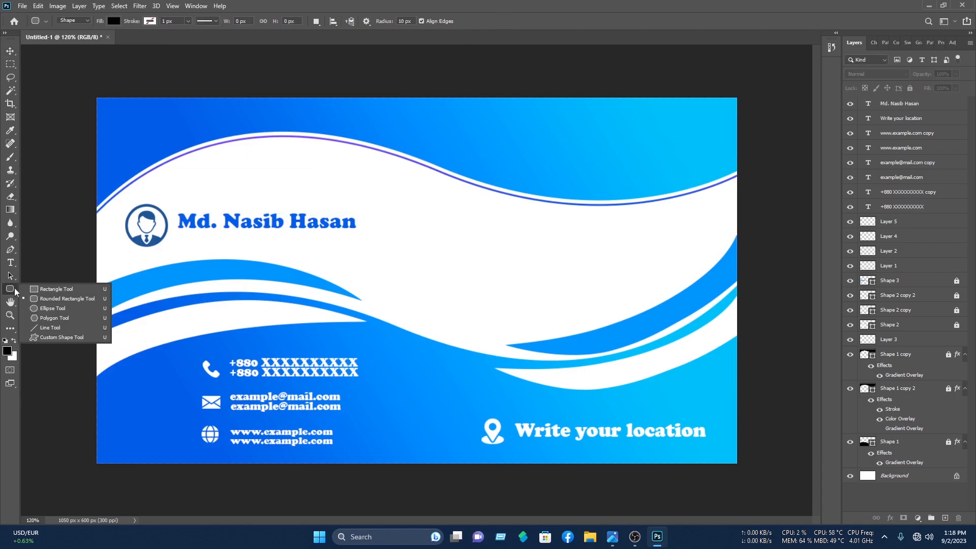
left_click(56, 303)
left_click_drag(175, 230, 321, 216)
- Add the blue job title "Graphics designer" below the underline and shift the name block with its icon slightly up
key("t")
left_click(186, 241)
type("Graphics designer")
left_click(10, 51)
left_click(502, 21)
left_click_drag(225, 222, 230, 218)
left_click(501, 224)
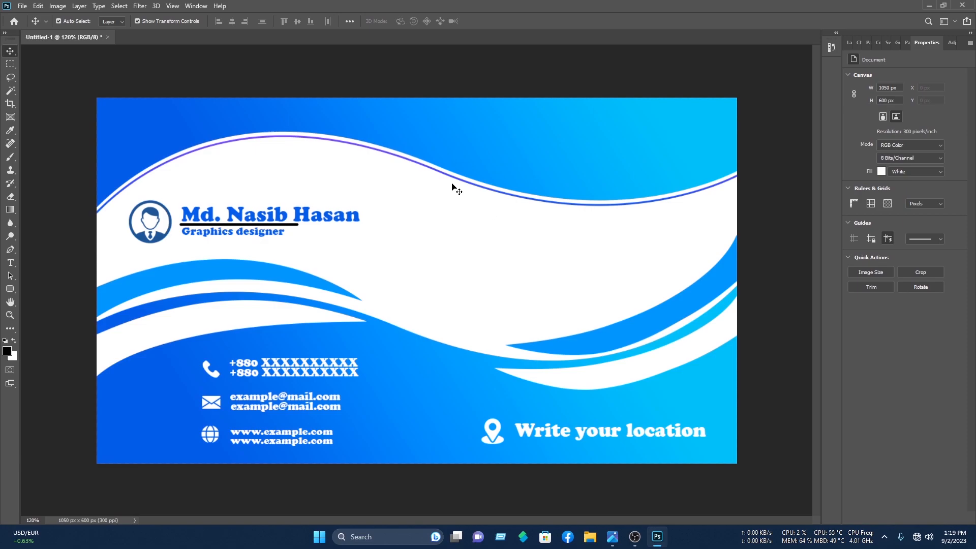
- Open Nasib IT.png and bring its logo into the card, placing it in the white area right of the name
left_click(18, 7)
left_click(41, 28)
left_click(61, 163)
double_click(117, 90)
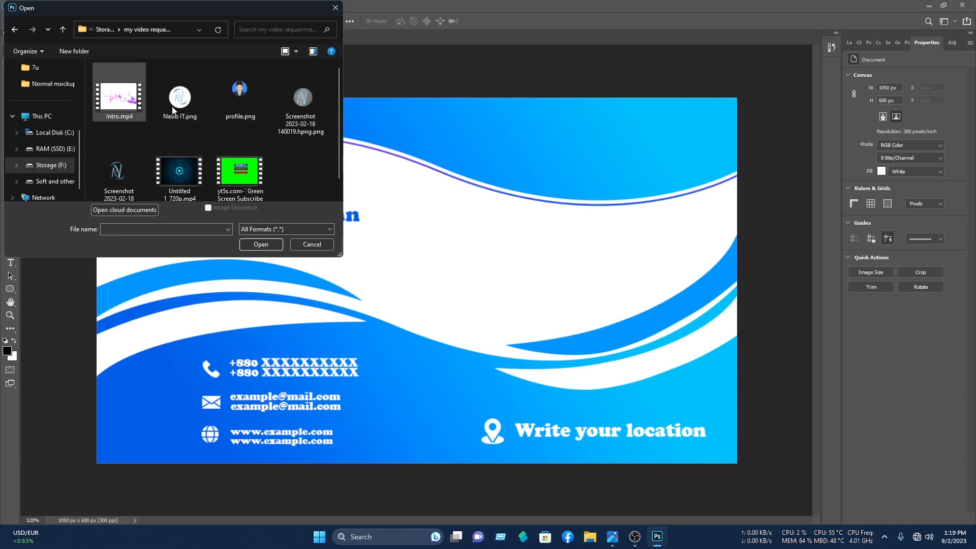
double_click(183, 89)
left_click_drag(55, 43, 504, 202)
left_click_drag(485, 258, 473, 265)
left_click(587, 90)
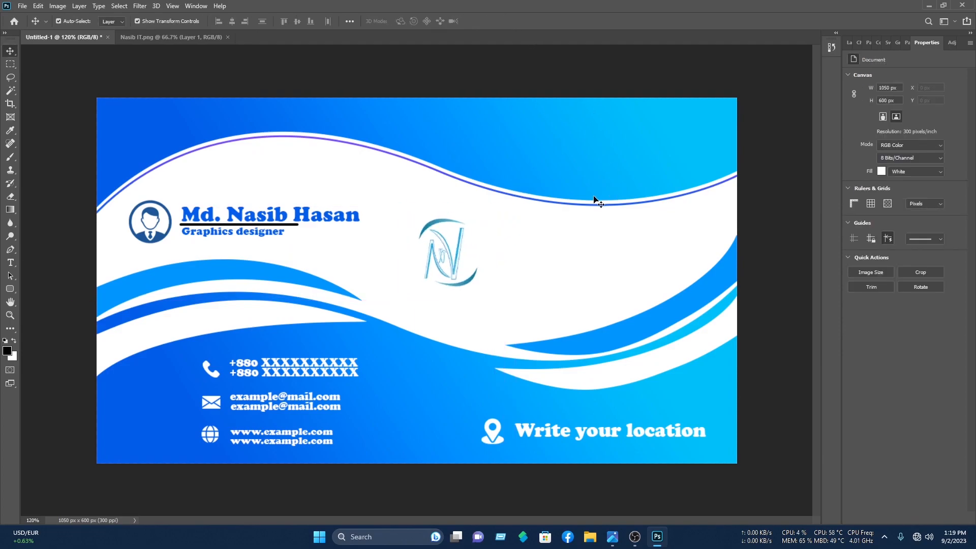
- Add the blue text "Nasib IT" below the logo, enlarge it, and centre it under the logo
left_click(10, 262)
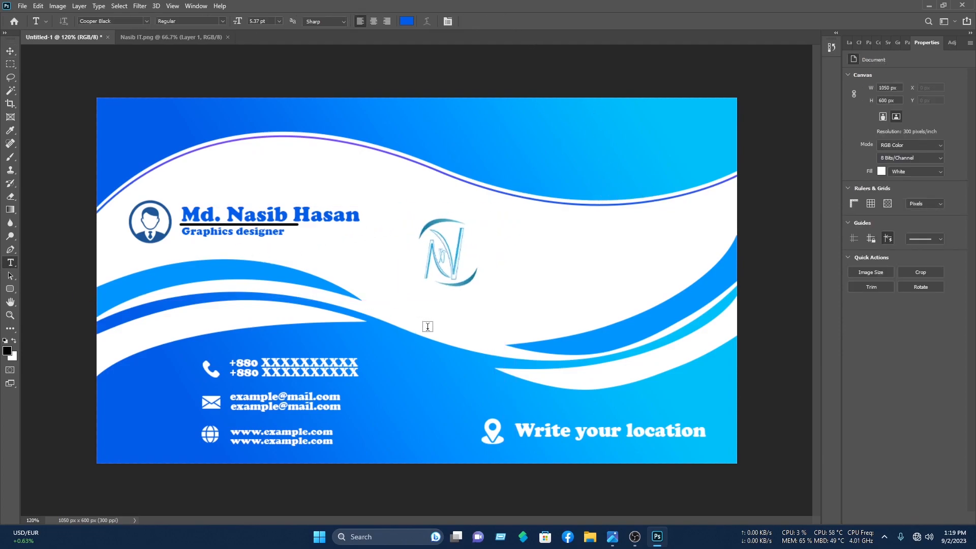
left_click(385, 312)
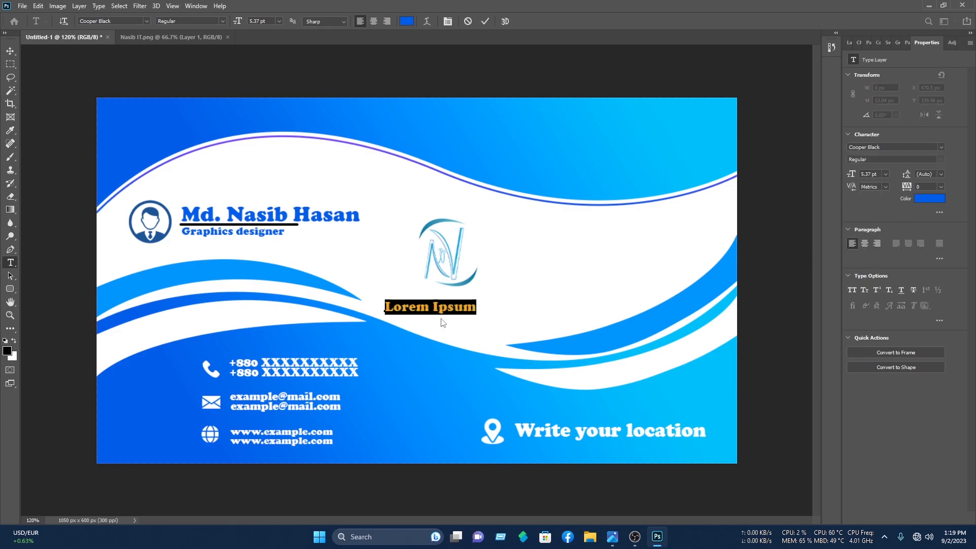
type("Na")
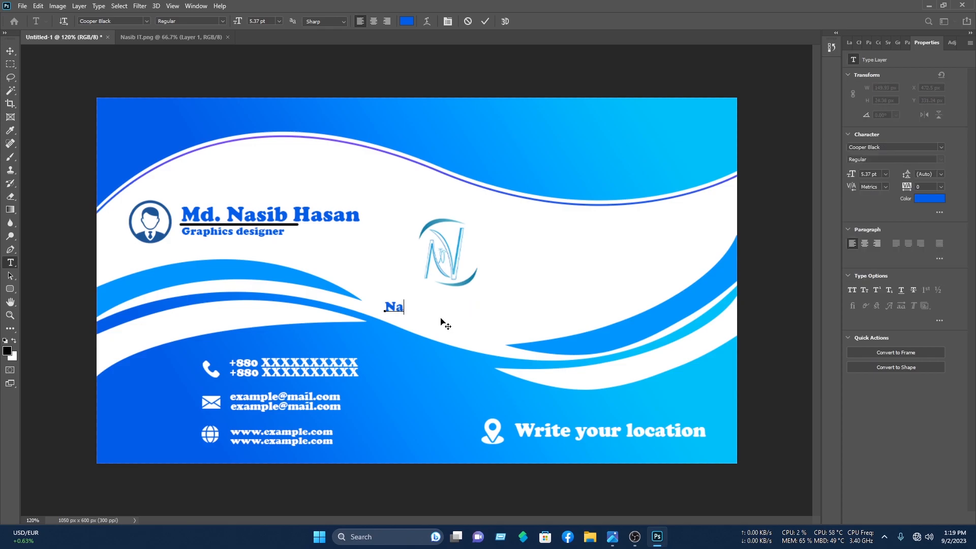
type("sib IT")
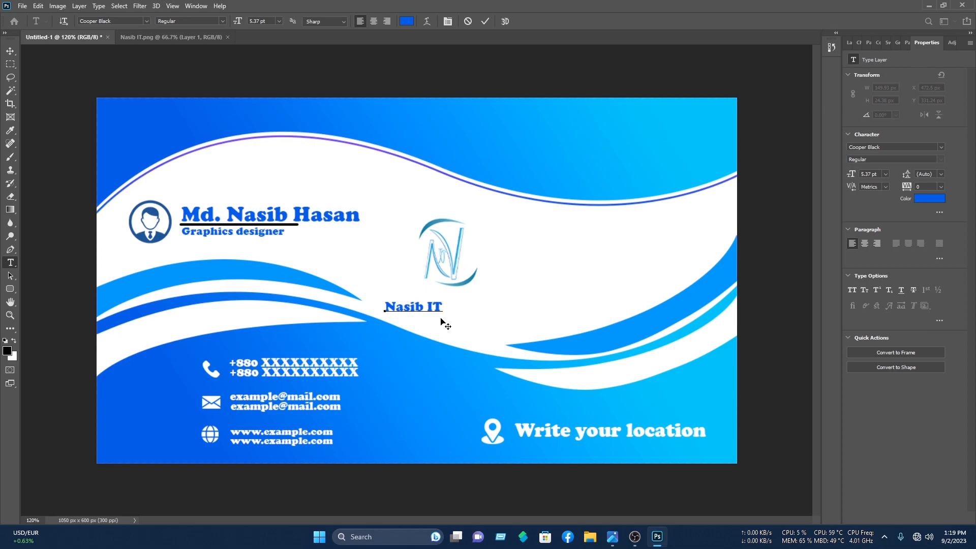
left_click(15, 54)
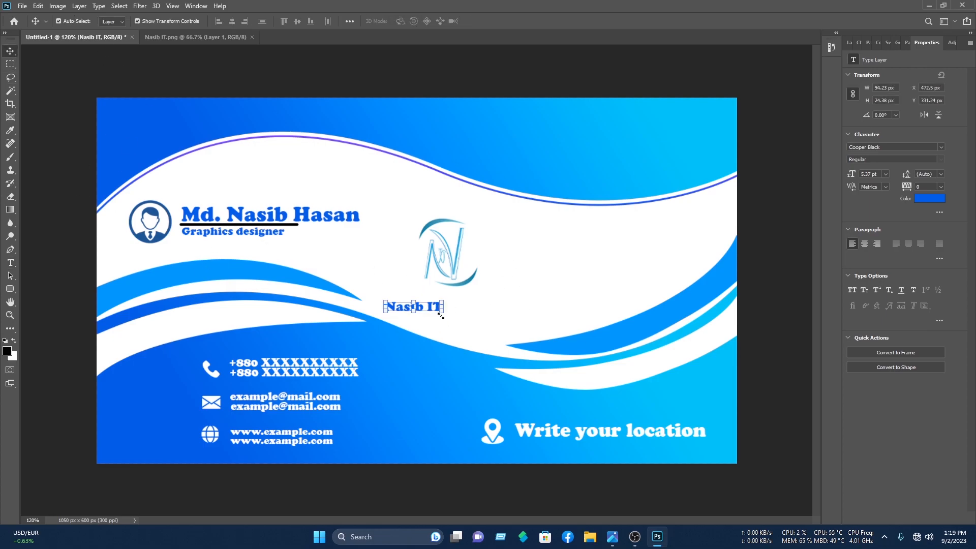
left_click_drag(444, 302, 418, 230)
left_click(503, 21)
left_click(553, 286)
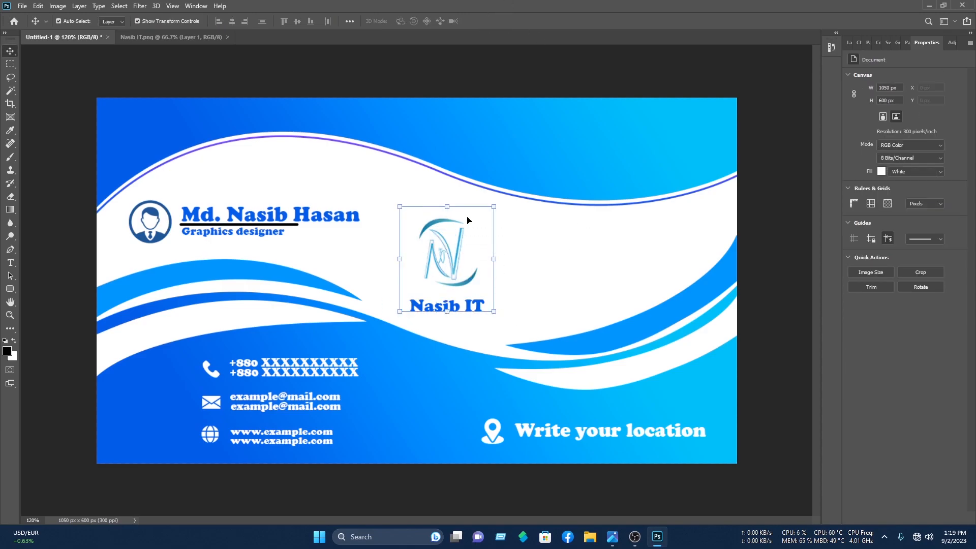
- Enlarge the logo and the "Nasib IT" text together and reposition them in the white area
left_click_drag(494, 206, 509, 189)
mouse_move(477, 239)
left_mouse_down()
mouse_move(480, 249)
mouse_move(468, 229)
left_mouse_up()
left_click(504, 21)
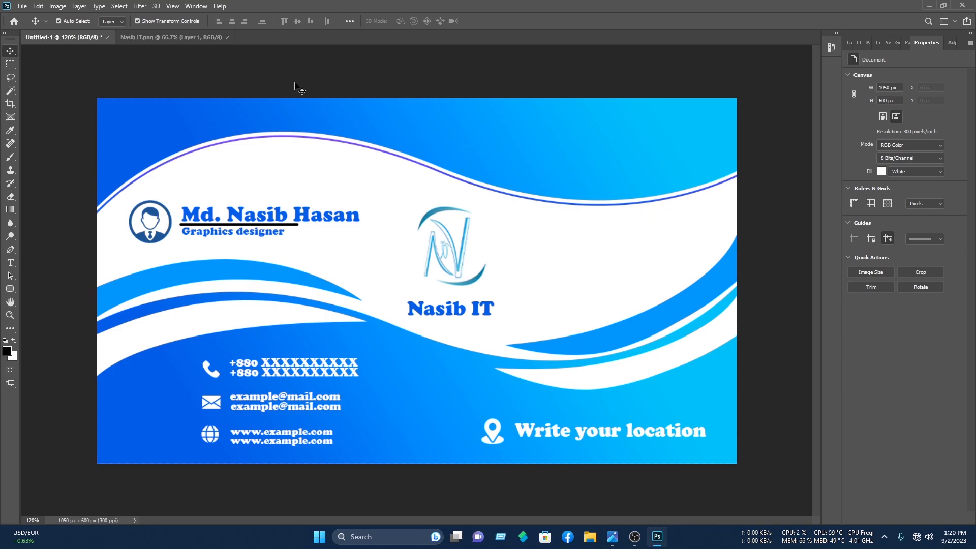
- Close the logo file and open "Normal single mockup for business card.psd" from the Normal mockup folder
left_click(228, 37)
left_click(22, 6)
left_click(28, 25)
double_click(146, 127)
double_click(135, 101)
double_click(136, 114)
double_click(138, 110)
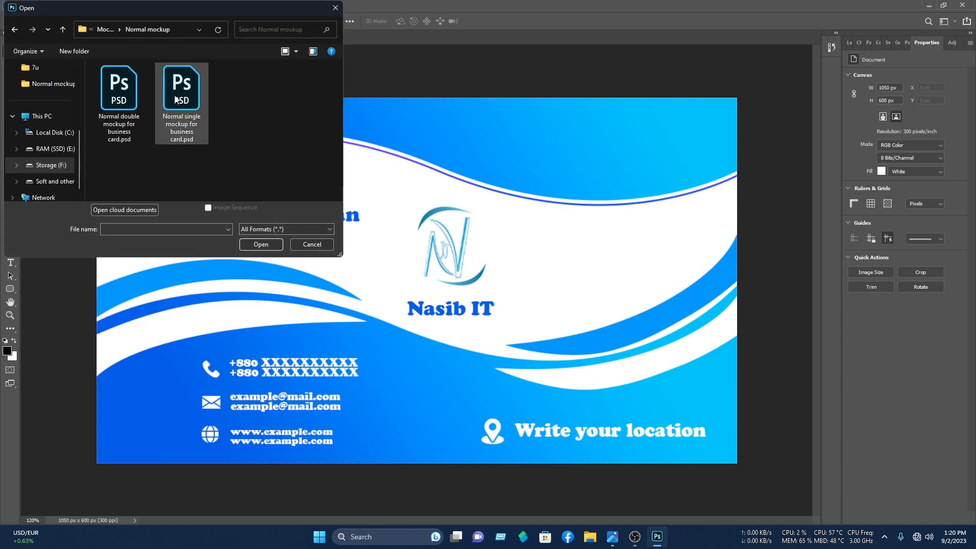
double_click(181, 92)
- Open the contents of the mockup's "front part" smart object and delete all its old artwork except the locked white layer
left_click(851, 43)
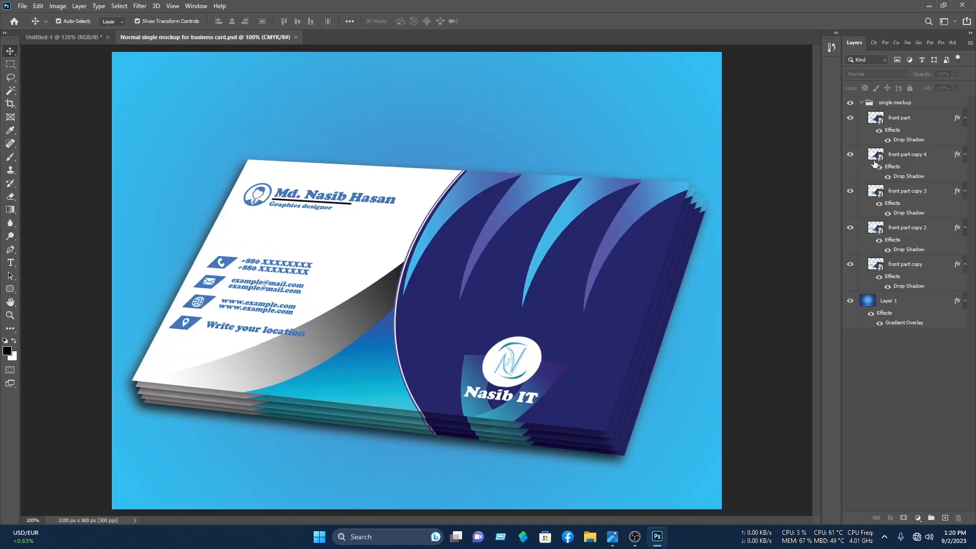
double_click(882, 123)
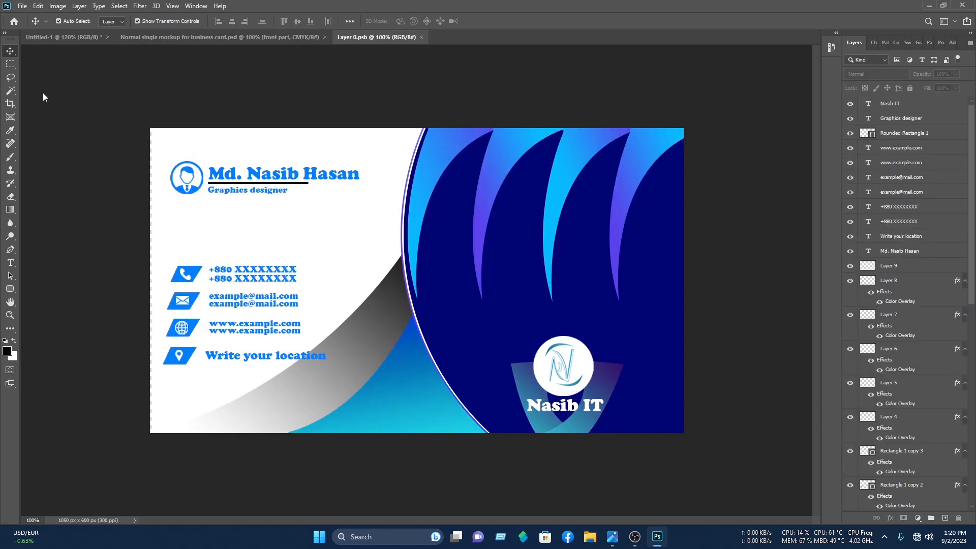
key("ctrl+alt+a")
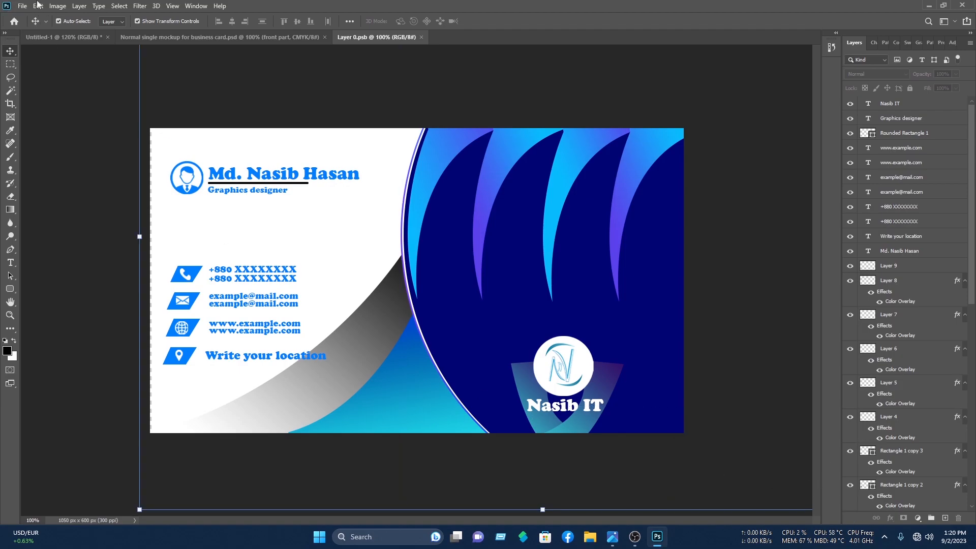
key("Delete")
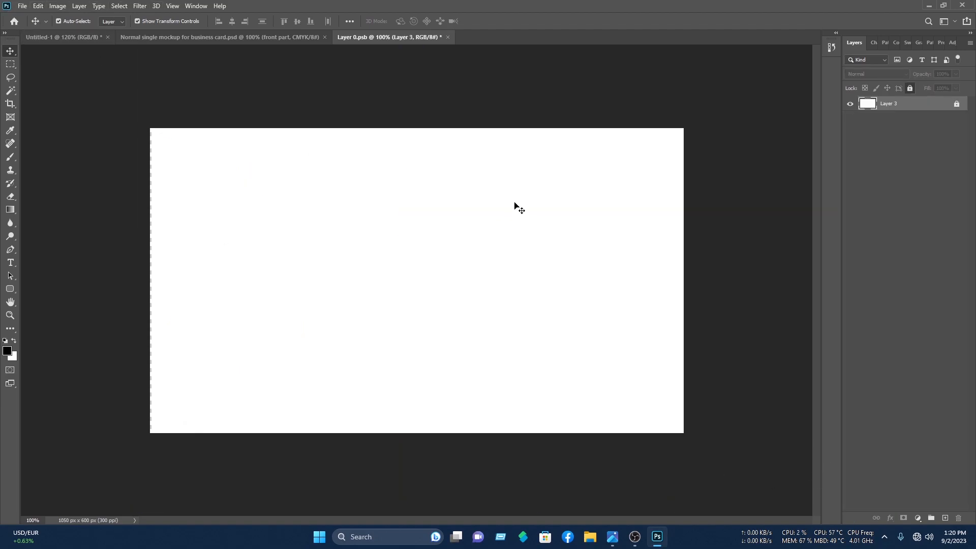
- Unlock all the locked shape layers in the Untitled-1 card, from Shape 3 down to Shape 1
left_click(54, 36)
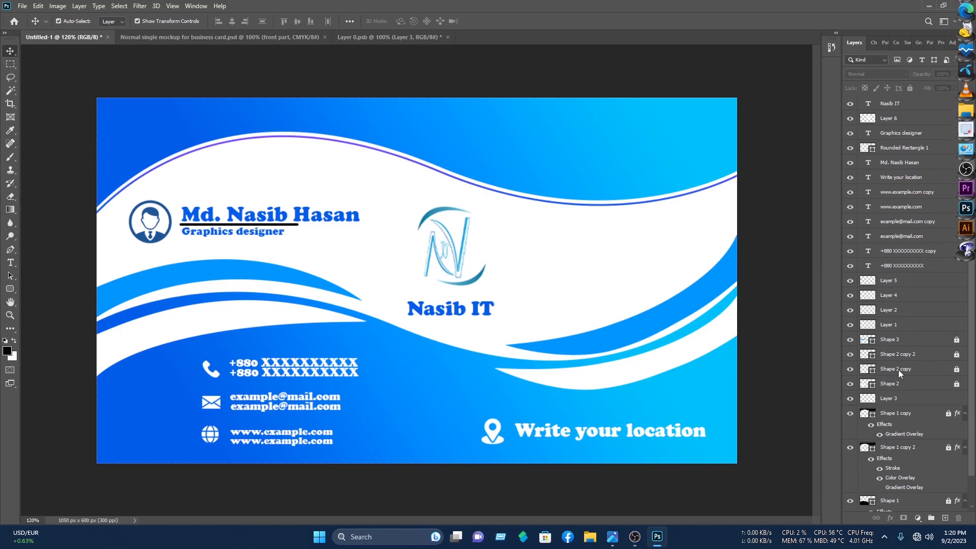
left_click(957, 339)
left_click(957, 355)
left_click(949, 413)
left_click(949, 448)
scroll(925, 399, "down", 2)
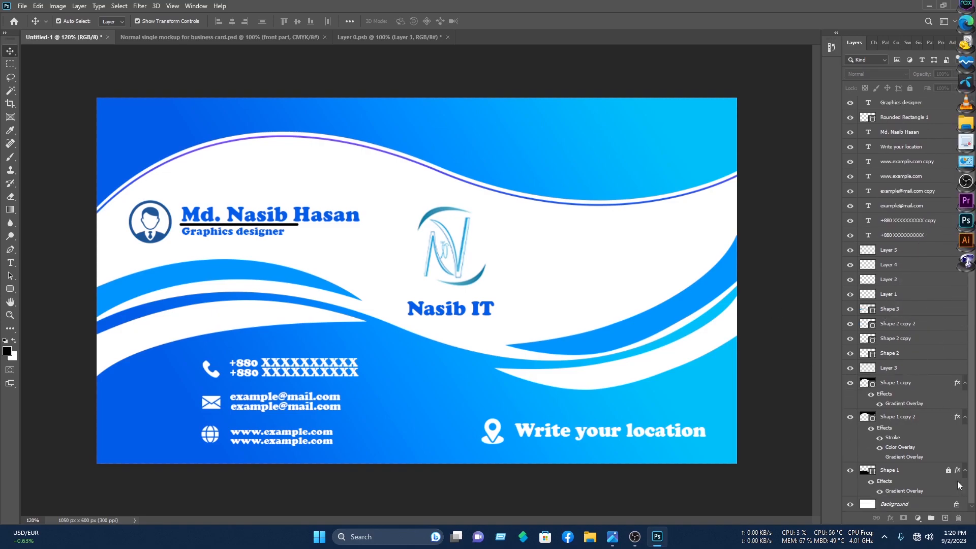
left_click(948, 470)
scroll(894, 407, "up", 2)
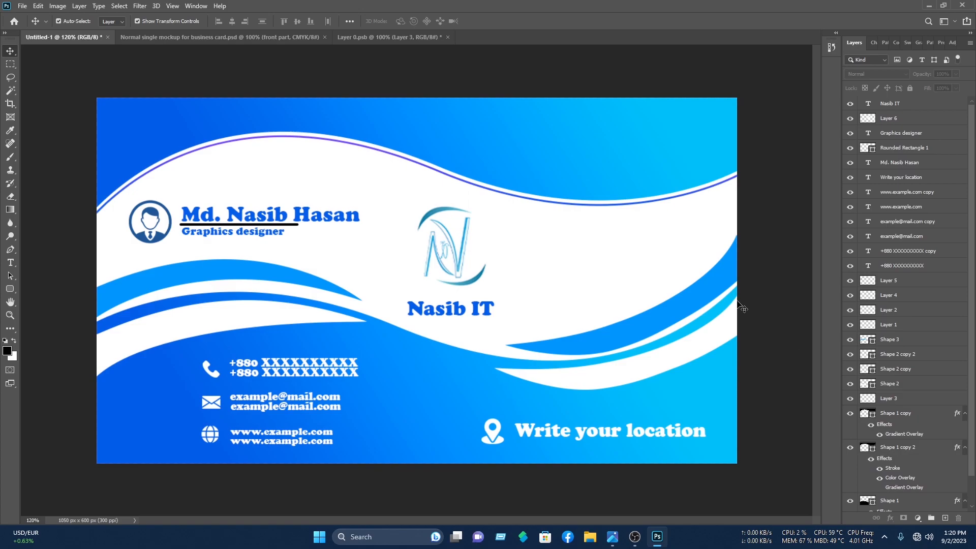
- Select the whole card design and copy it into the Layer 0.psb smart object document
left_click_drag(792, 484, 103, 54)
left_click_drag(217, 120, 259, 263)
left_click_drag(383, 205, 511, 208)
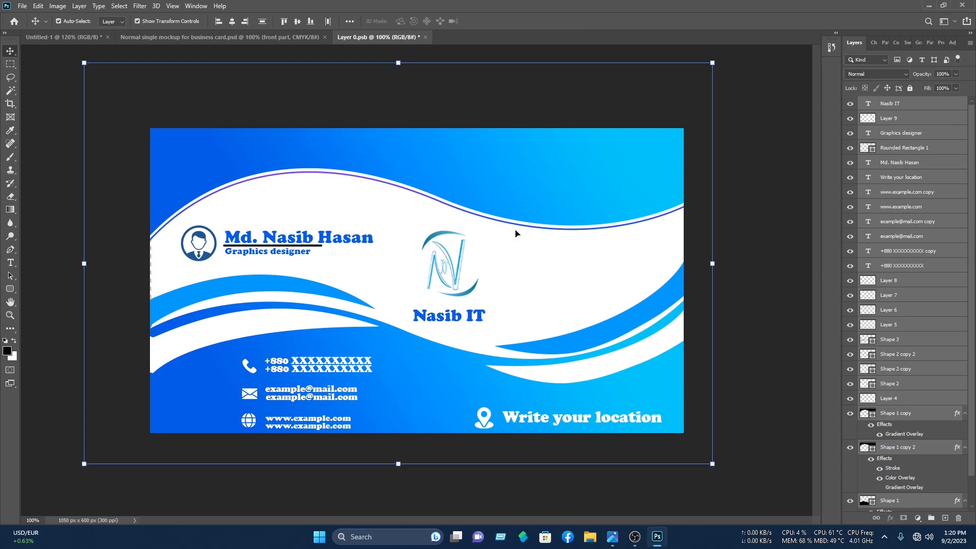
- Nudge the pasted card design upward until it fits the smart object's canvas
key("Up")
key("Up")
key("Up")
key("Up")
key("Up")
key("Up")
key("Up")
key("Up")
key("Up")
key("Up")
key("Up")
key("Up")
key("Up")
key("Up")
key("Up")
key("Up")
key("Up")
key("Up")
key("Up")
key("Up")
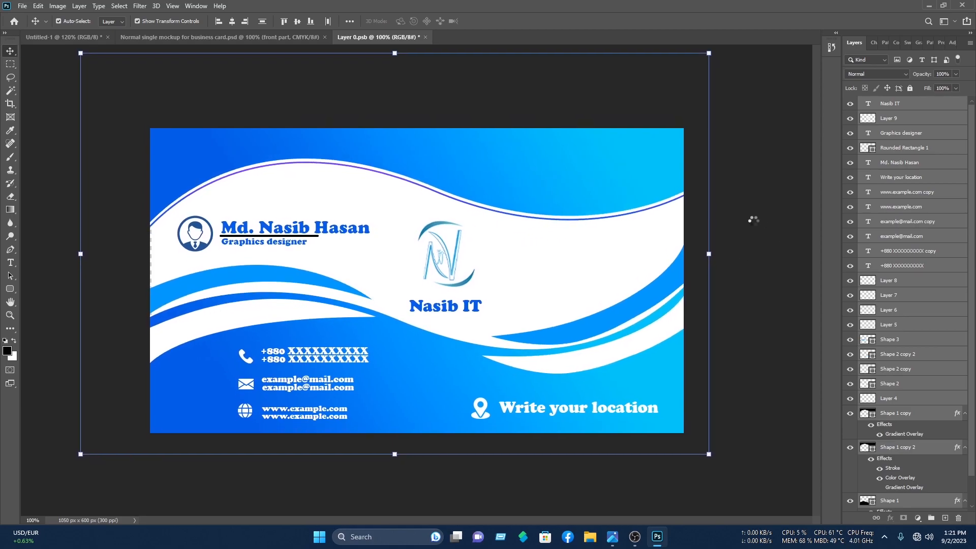
- Deselect the artwork, save Layer 0.psb, and return to the business card mockup document
left_click(52, 76)
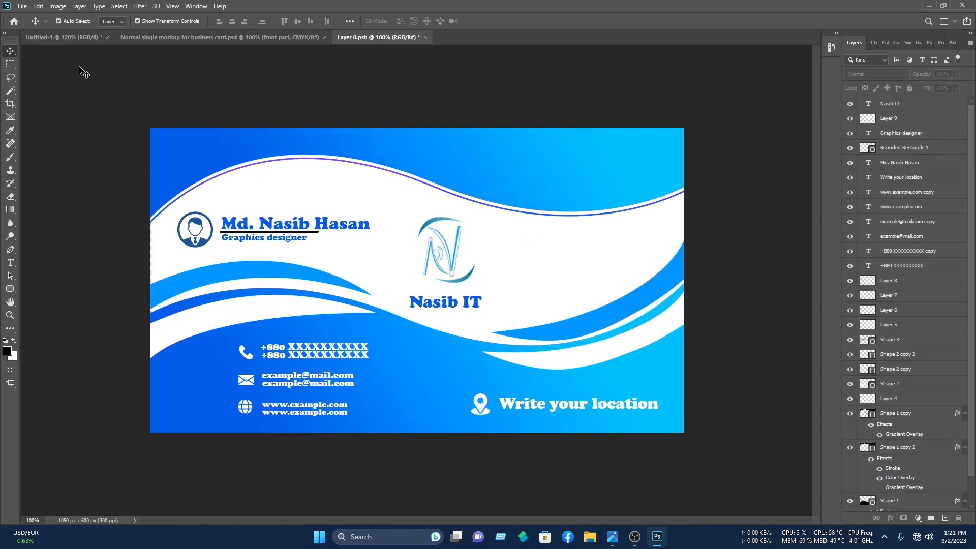
key("ctrl+s")
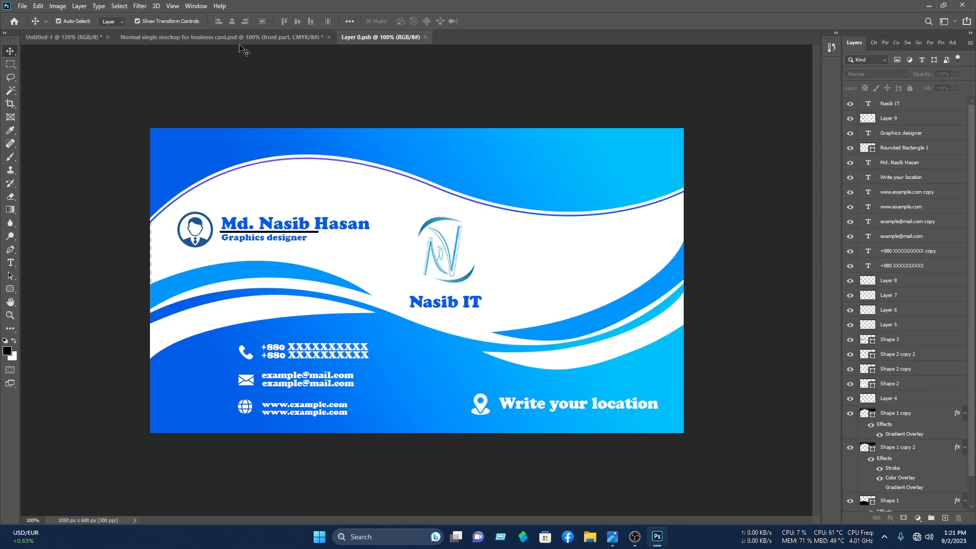
left_click(242, 42)
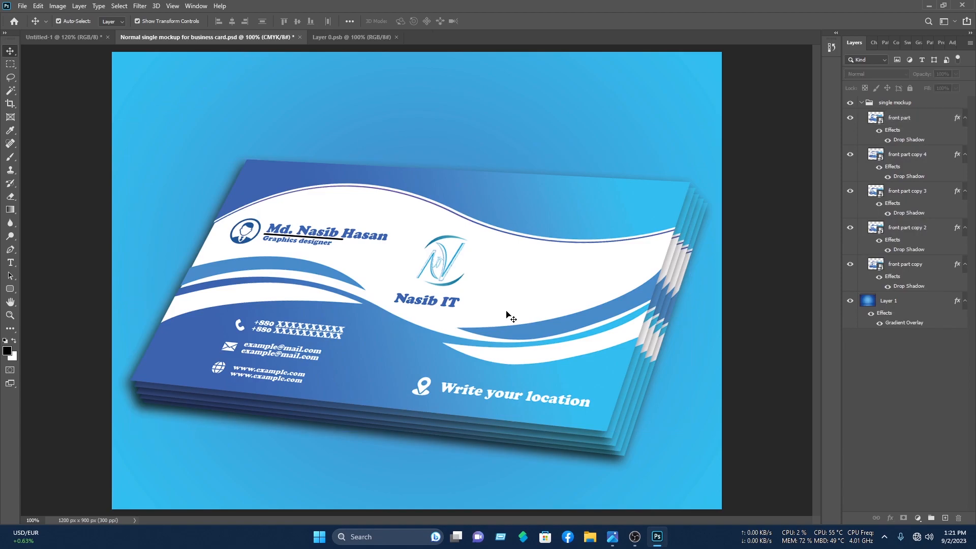